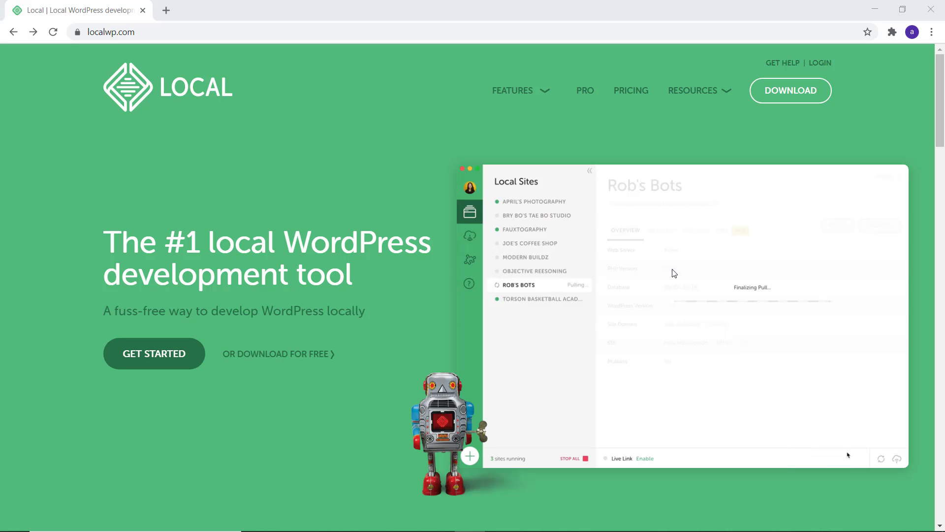
- Open the Download Local form on localwp.com and choose Windows as the platform
{"action": "left_click_drag", "start_coordinate": [142, 34], "coordinate": [85, 33]}
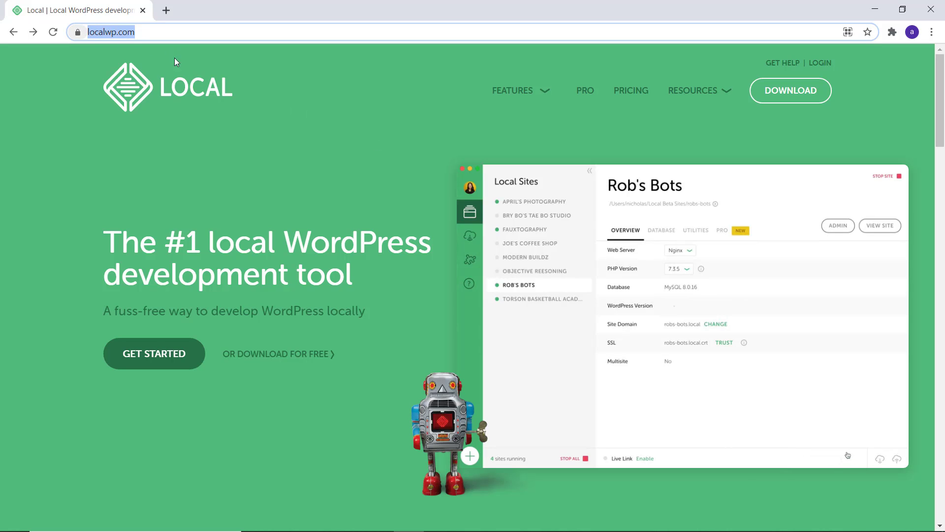
{"action": "left_click", "coordinate": [367, 91]}
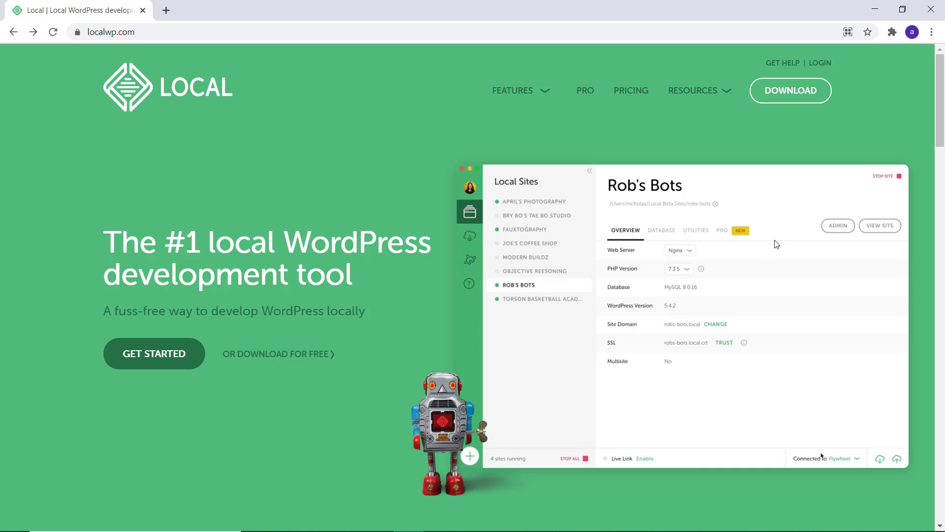
{"action": "left_click", "coordinate": [787, 96]}
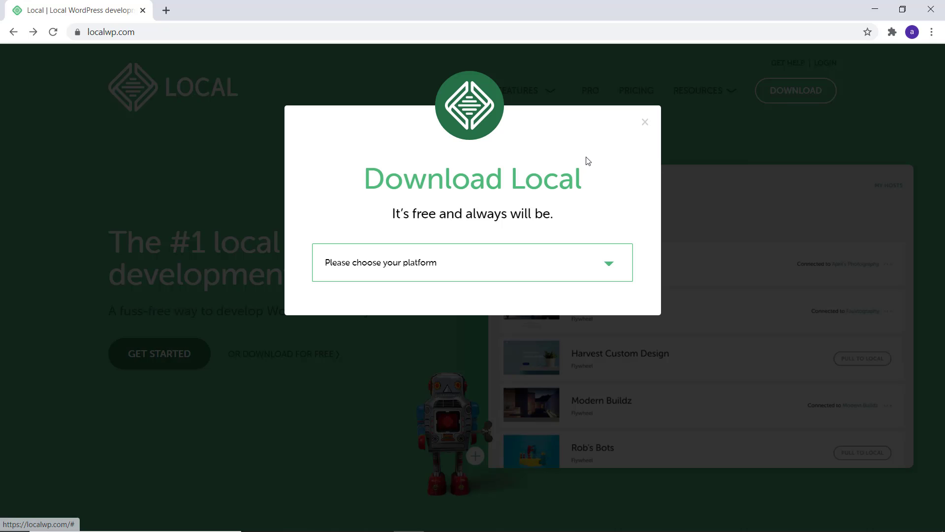
{"action": "left_click", "coordinate": [398, 271]}
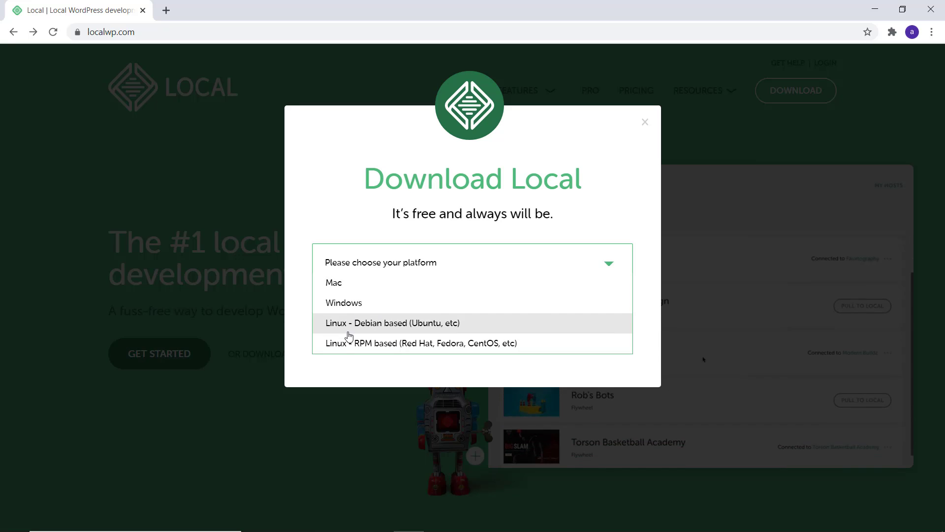
{"action": "left_click", "coordinate": [342, 303]}
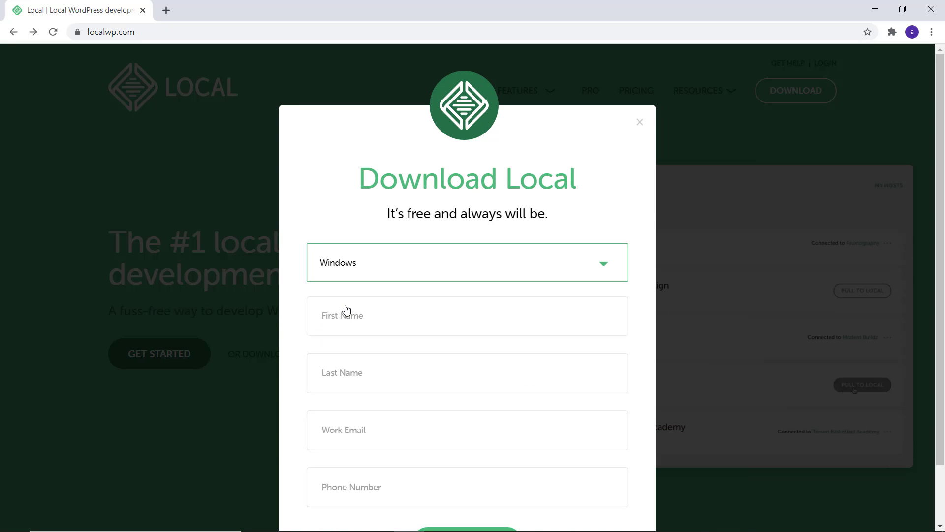
- Fill in the first name, last name and work e-mail, then submit with GET IT NOW!
{"action": "left_click", "coordinate": [349, 318]}
{"action": "type", "text": "akshay"}
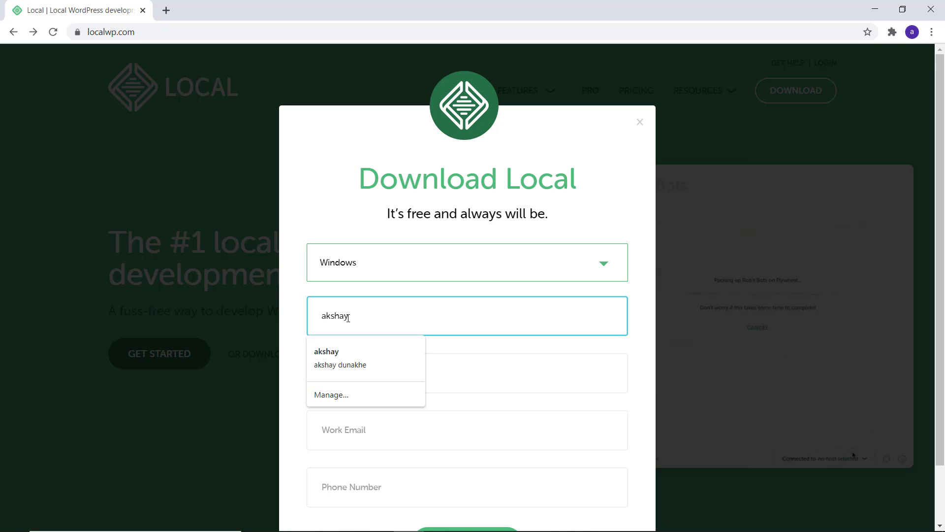
{"action": "left_click", "coordinate": [326, 373]}
{"action": "type", "text": "dunakhe"}
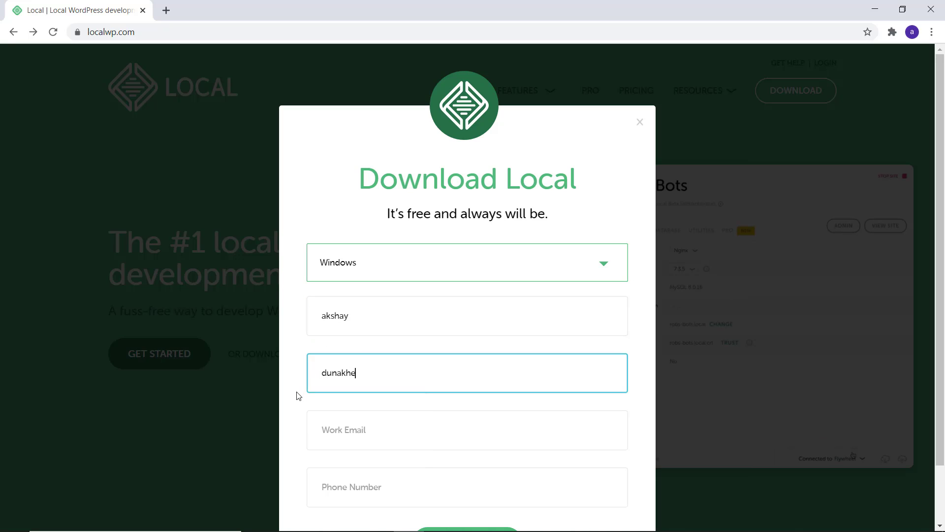
{"action": "left_click", "coordinate": [337, 438]}
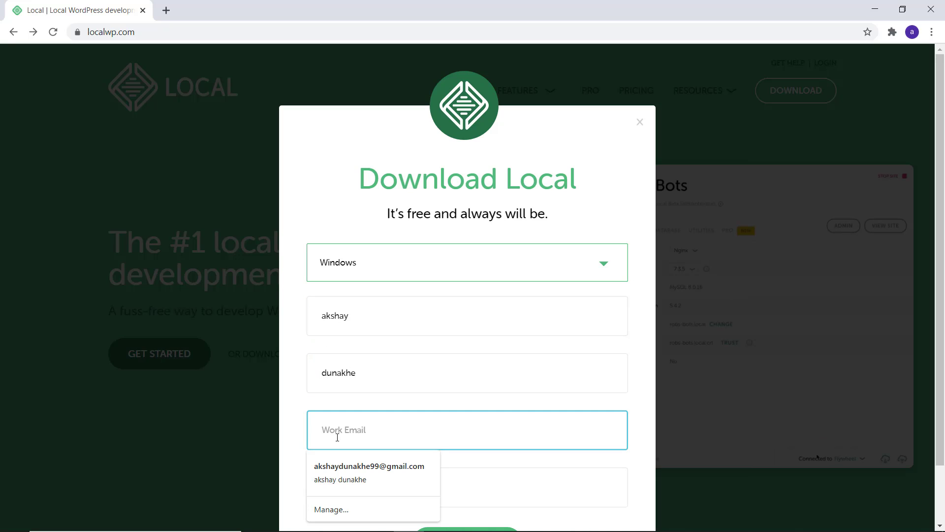
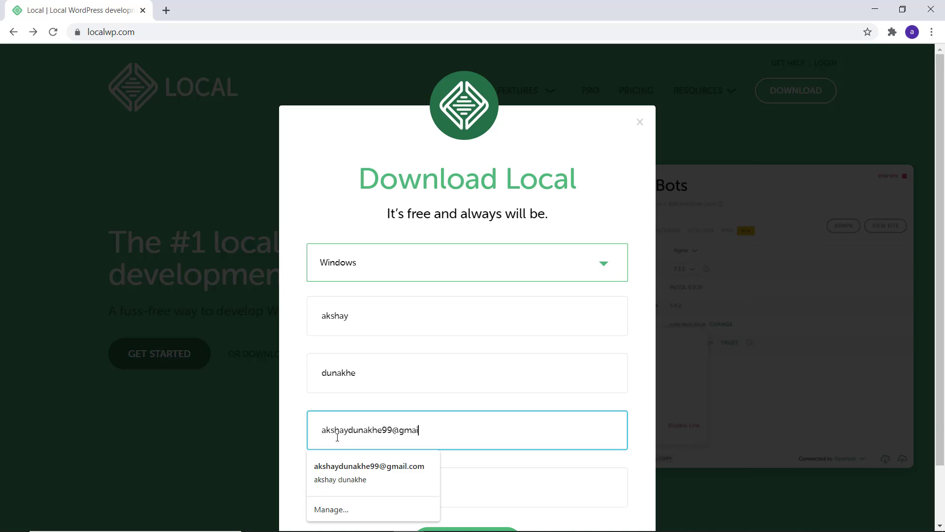
{"action": "left_click", "coordinate": [305, 437]}
{"action": "scroll", "coordinate": [309, 429], "scroll_direction": "down", "scroll_amount": 2}
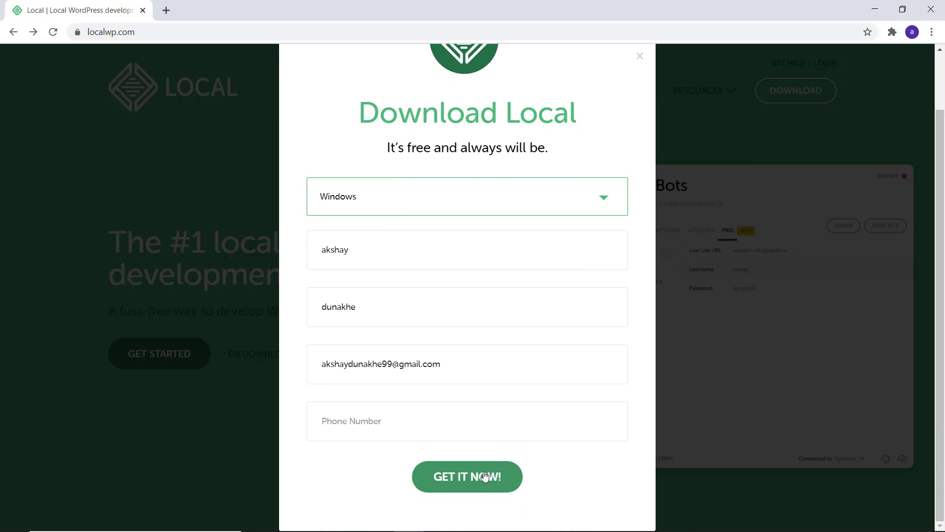
{"action": "left_click", "coordinate": [485, 476]}
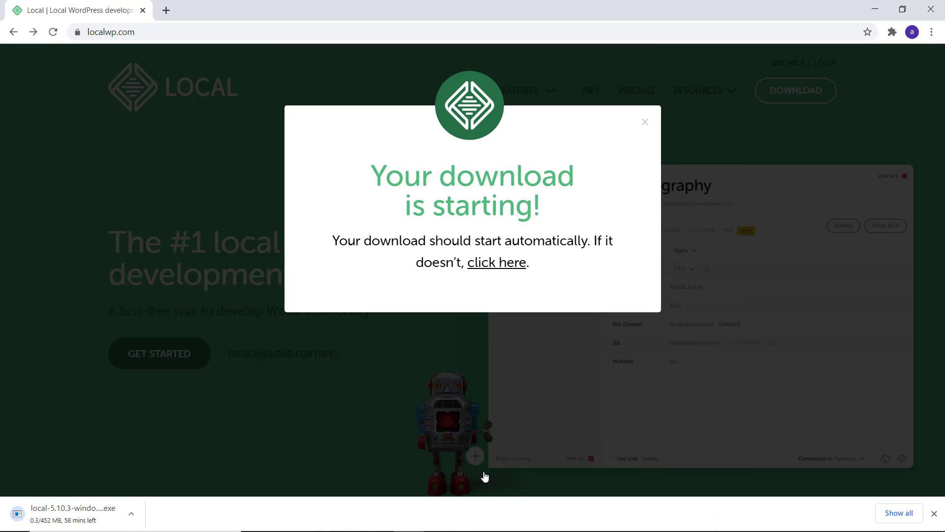
- Close the download confirmation and cancel the running download in Chrome's download bar
{"action": "left_click", "coordinate": [645, 122]}
{"action": "left_click", "coordinate": [132, 521]}
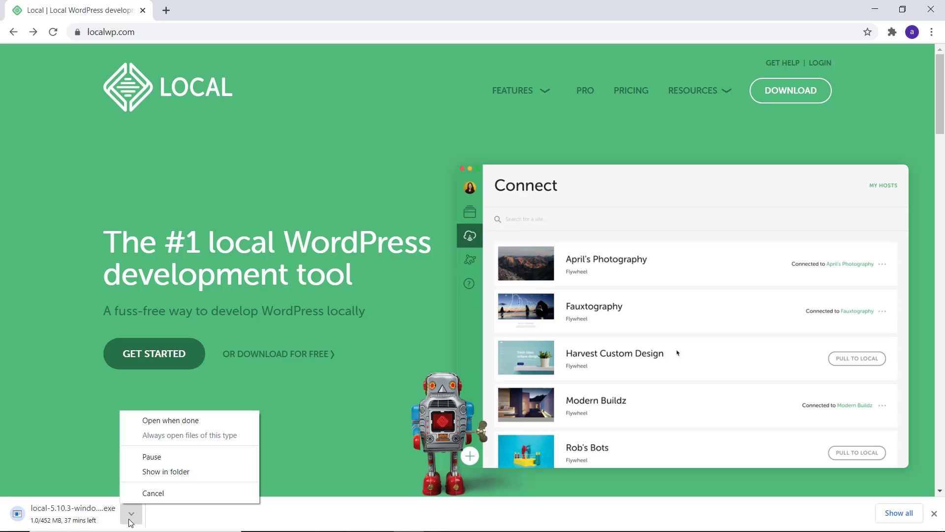
{"action": "left_click", "coordinate": [148, 493]}
{"action": "left_click", "coordinate": [934, 514]}
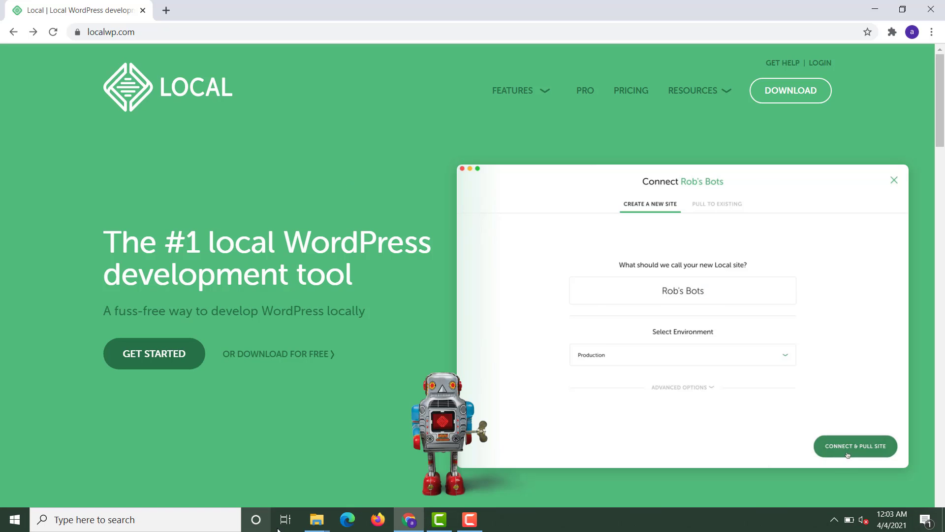
- Refresh the Downloads folder and run the local-5.10.3-windows installer past the security warning
{"action": "mouse_move", "coordinate": [307, 528]}
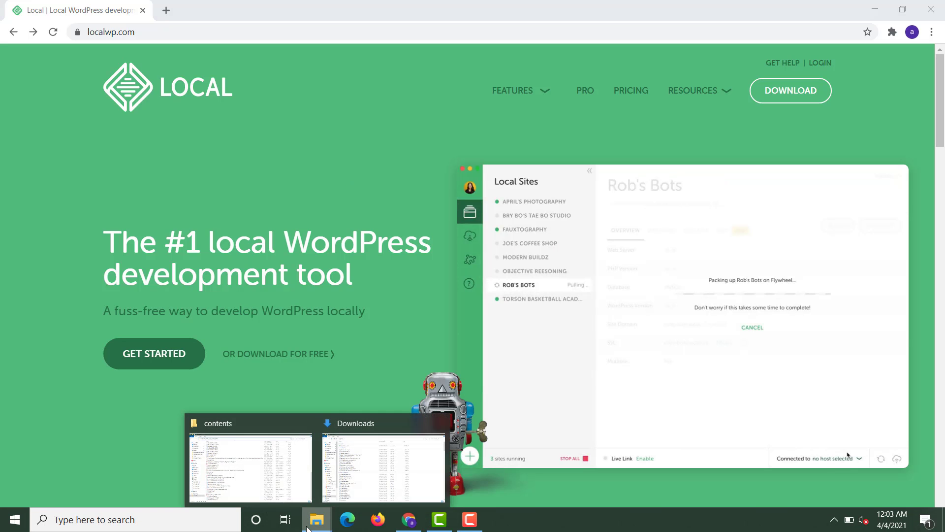
{"action": "left_click", "coordinate": [346, 474]}
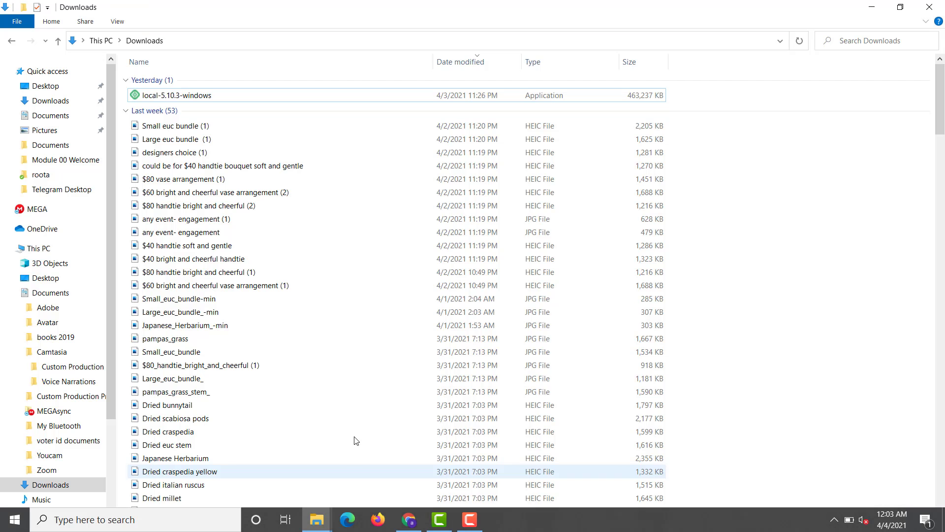
{"action": "right_click", "coordinate": [740, 97]}
{"action": "left_click", "coordinate": [771, 166]}
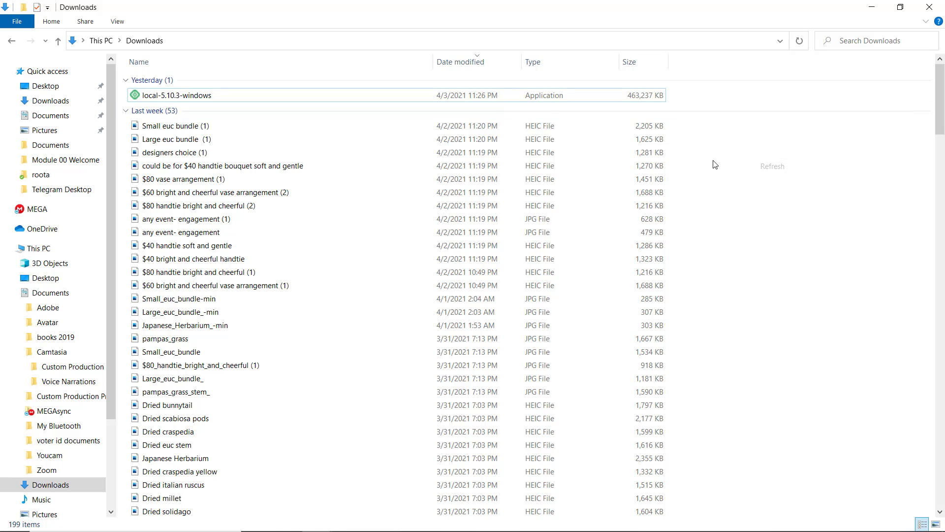
{"action": "left_click", "coordinate": [278, 94]}
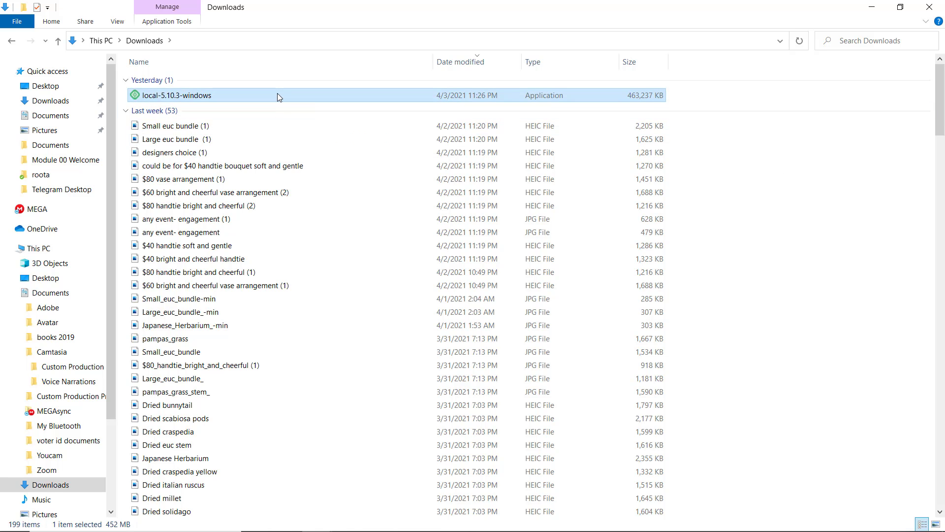
{"action": "right_click", "coordinate": [279, 96]}
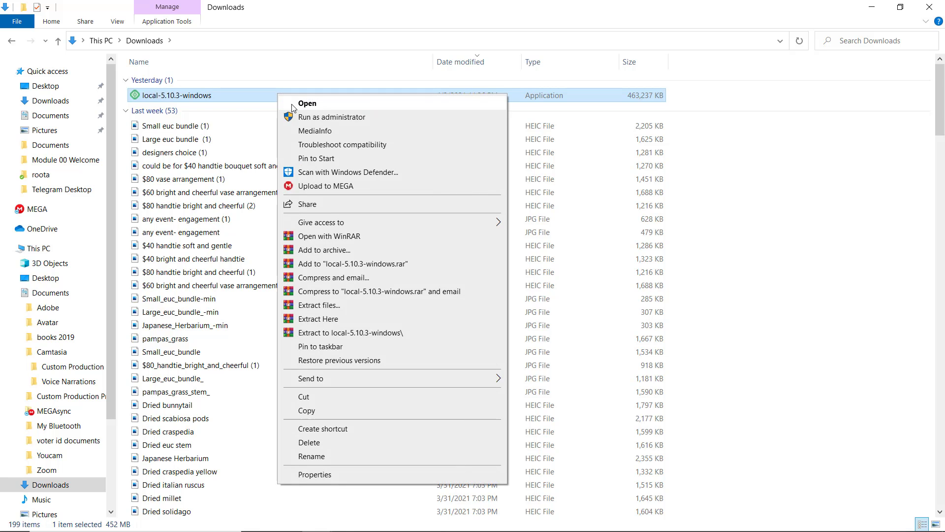
{"action": "left_click", "coordinate": [293, 106]}
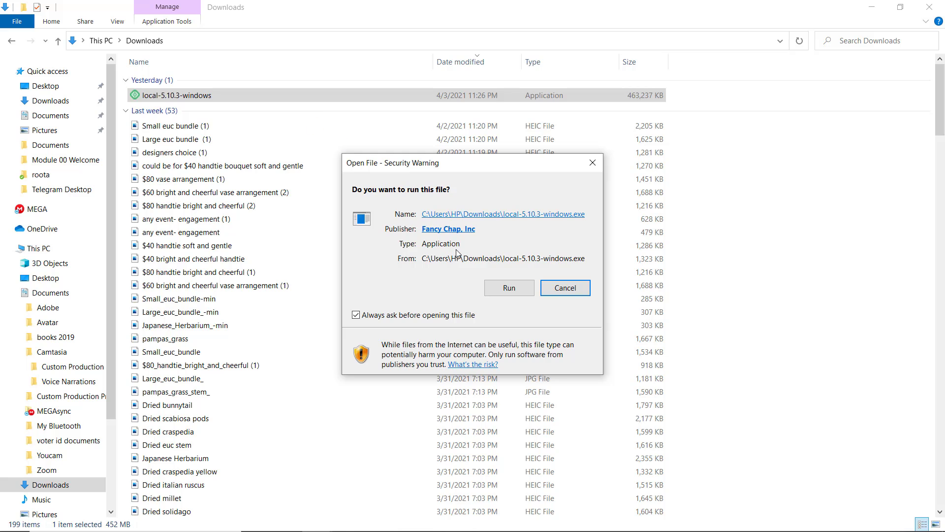
{"action": "left_click", "coordinate": [509, 288]}
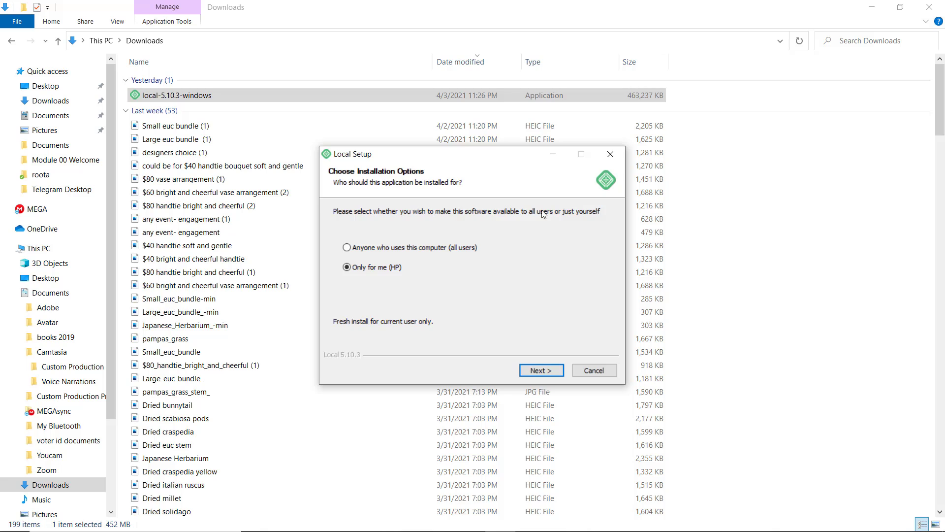
- Install Local for the current user only into the default folder, minimising the Downloads window
{"action": "left_click", "coordinate": [538, 367]}
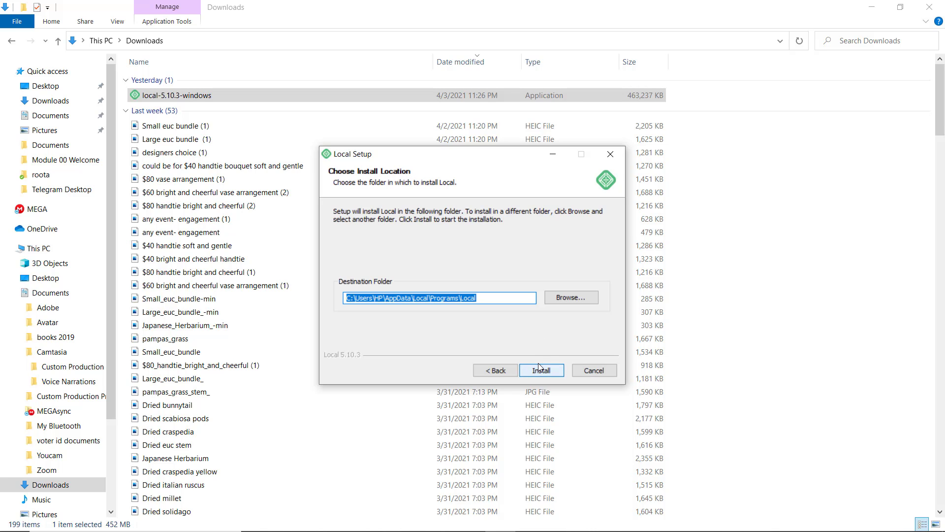
{"action": "left_click", "coordinate": [540, 368]}
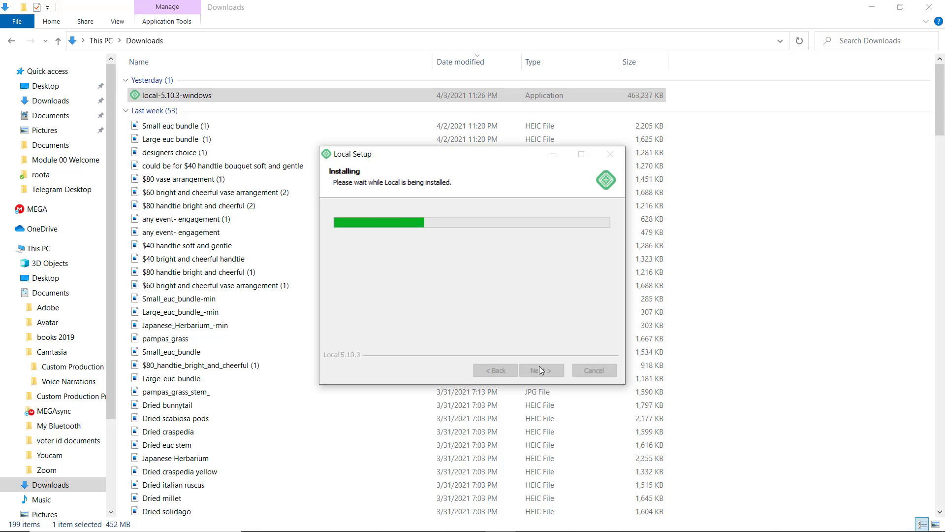
{"action": "left_click", "coordinate": [872, 8]}
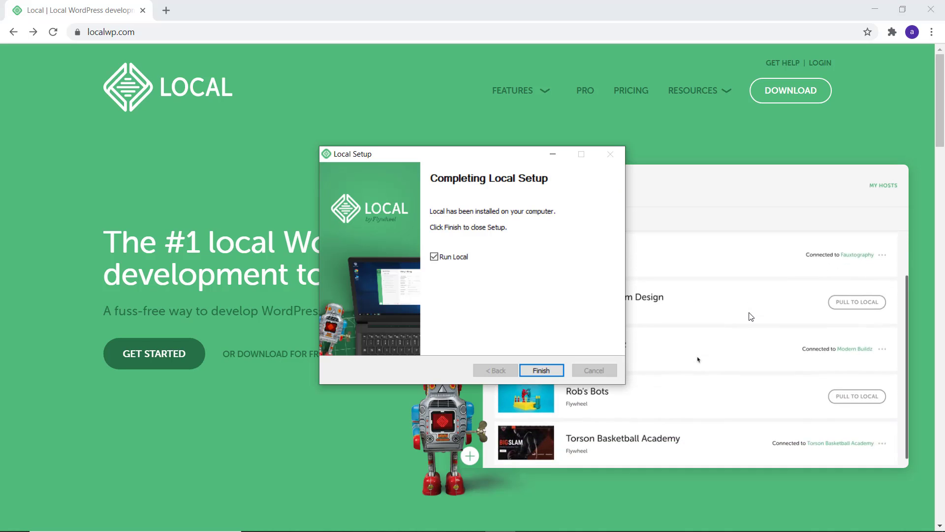
- Launch Local and start a new site named Akshay's Site, showing its advanced options
{"action": "left_click", "coordinate": [543, 370]}
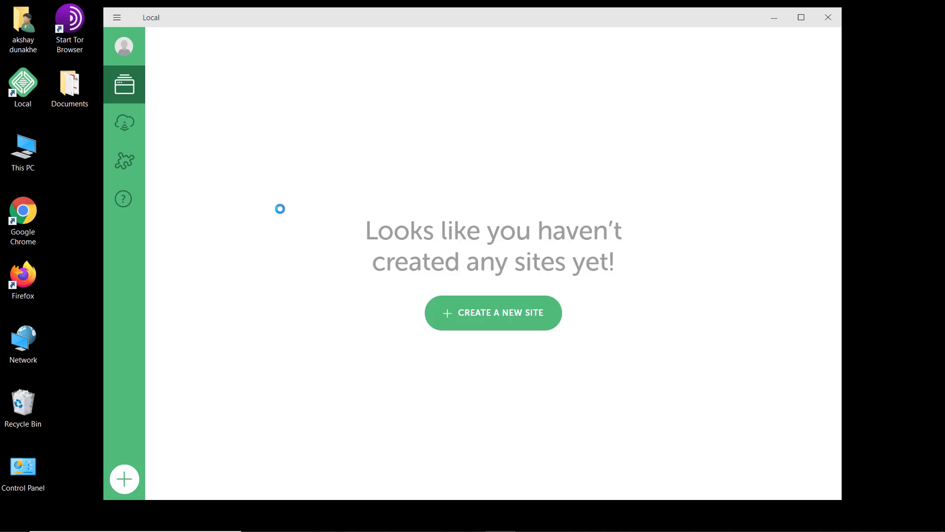
{"action": "left_click", "coordinate": [484, 310]}
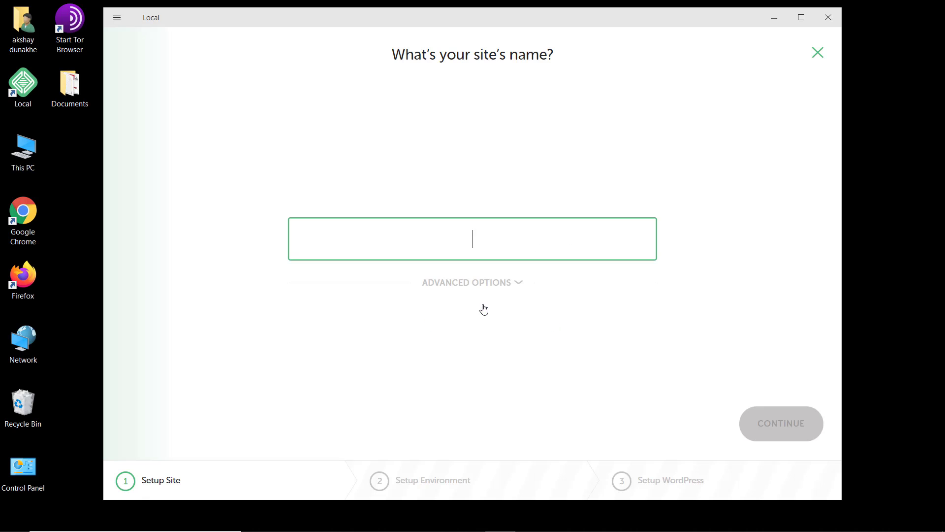
{"action": "type", "text": "Akshay"}
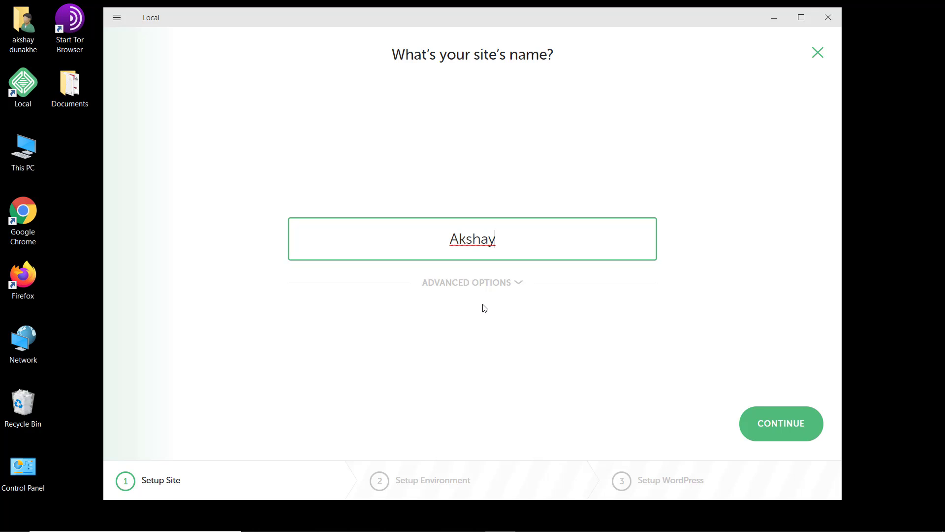
{"action": "type", "text": "'s Site"}
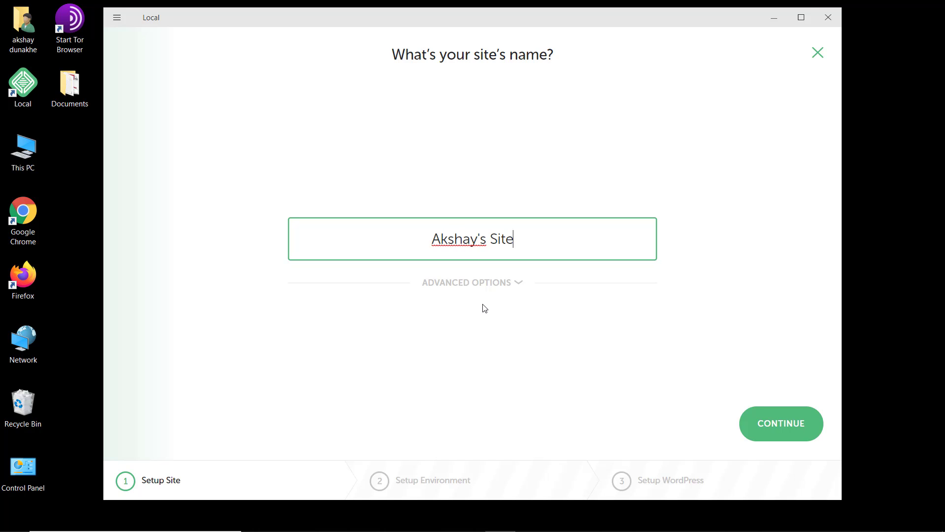
{"action": "left_click", "coordinate": [501, 284]}
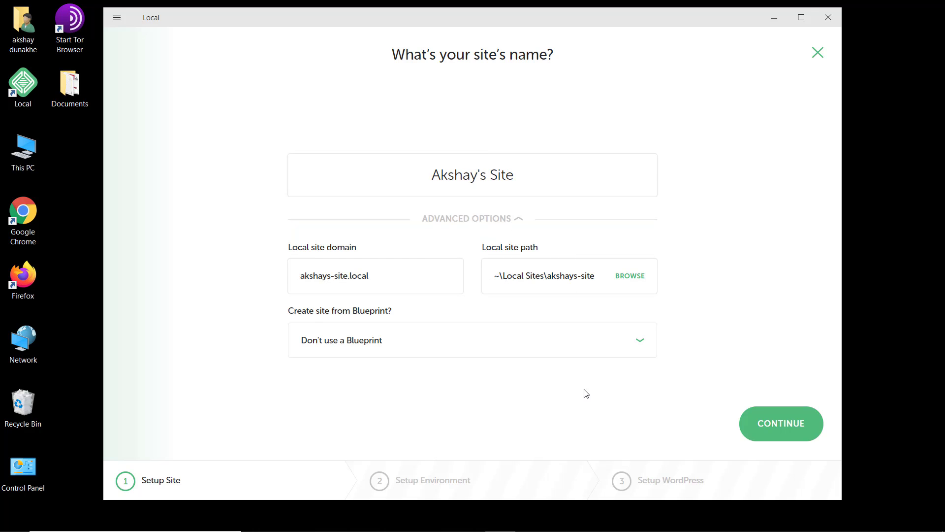
- Review the Custom environment, settle on Preferred, and continue to the WordPress setup step
{"action": "left_click", "coordinate": [767, 423]}
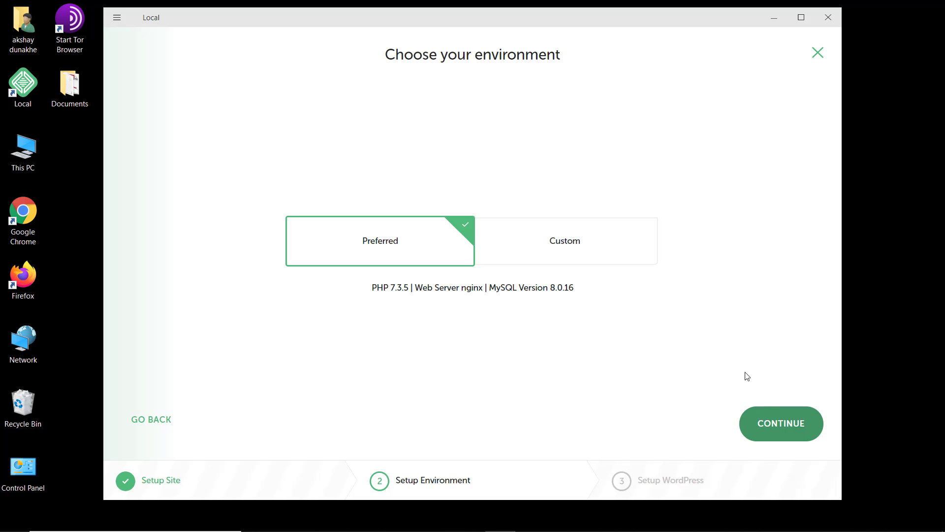
{"action": "left_click", "coordinate": [564, 237]}
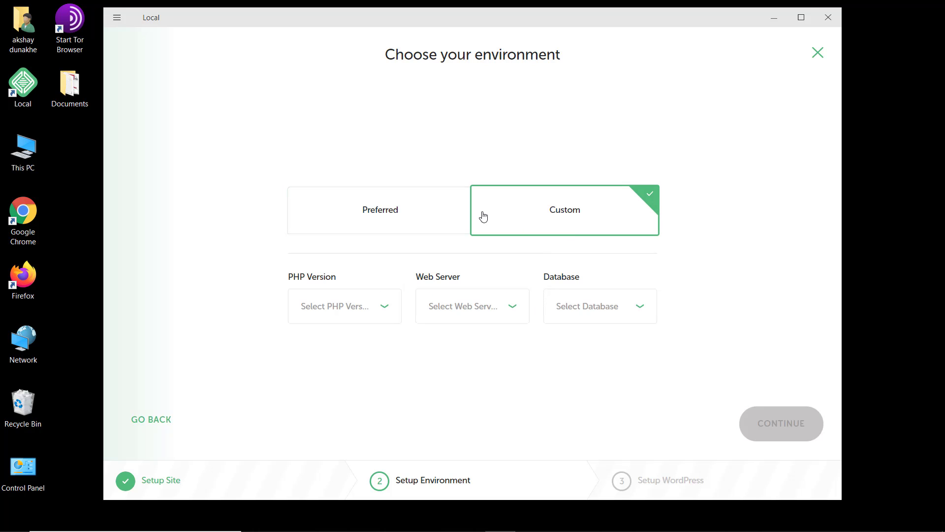
{"action": "left_click", "coordinate": [395, 215]}
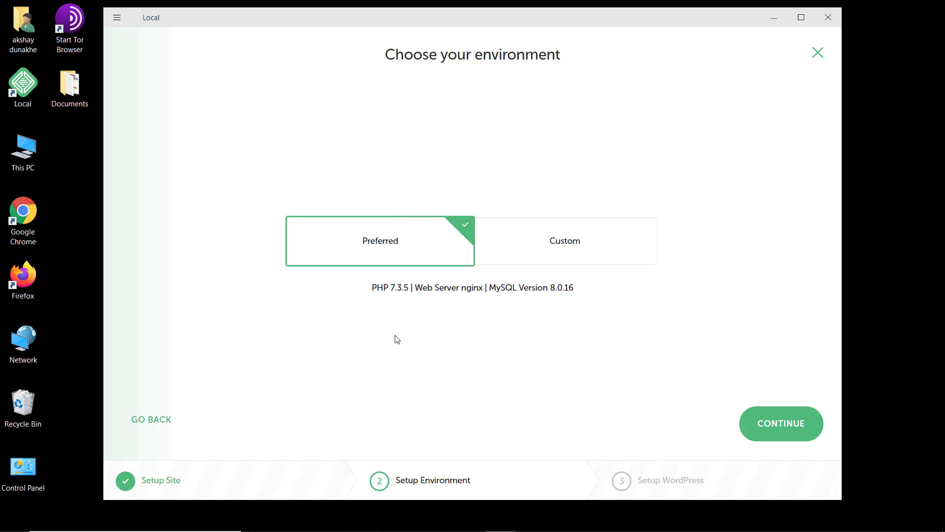
{"action": "left_click", "coordinate": [771, 423]}
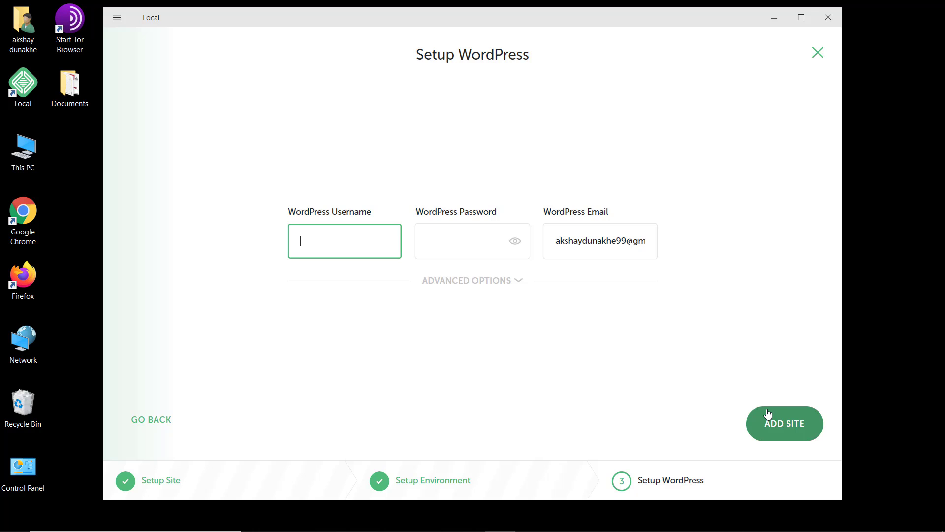
- Enter the WordPress admin username, password and email, leave multisite off, and add the site
{"action": "type", "text": "akshaydunakhe"}
{"action": "left_click", "coordinate": [457, 230]}
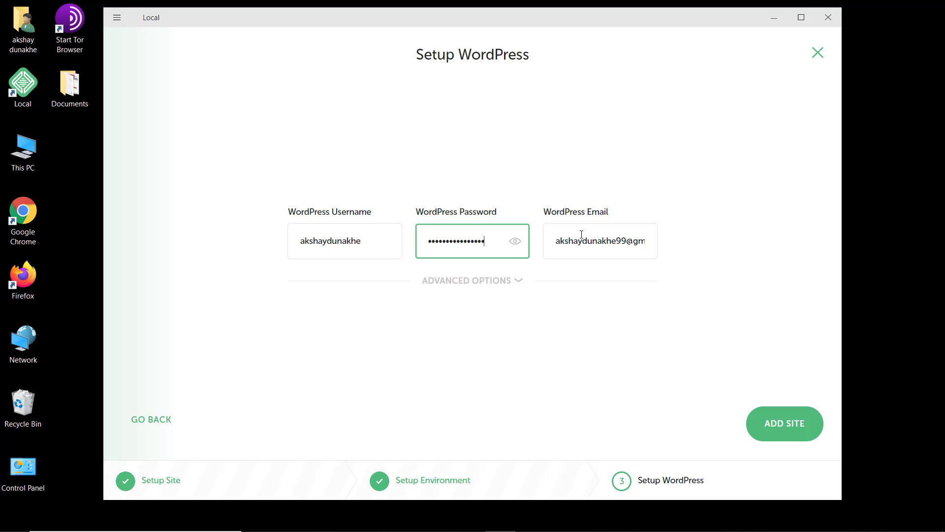
{"action": "left_click", "coordinate": [569, 243]}
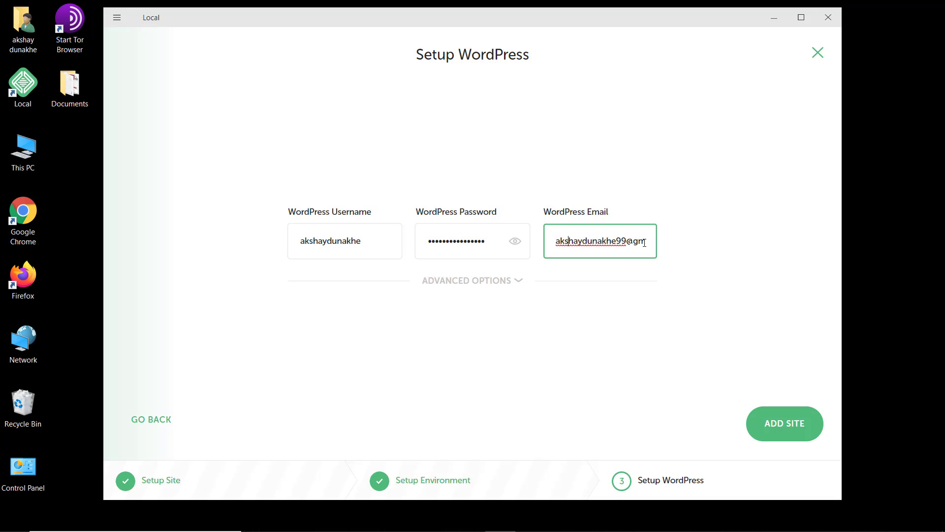
{"action": "left_click", "coordinate": [518, 280]}
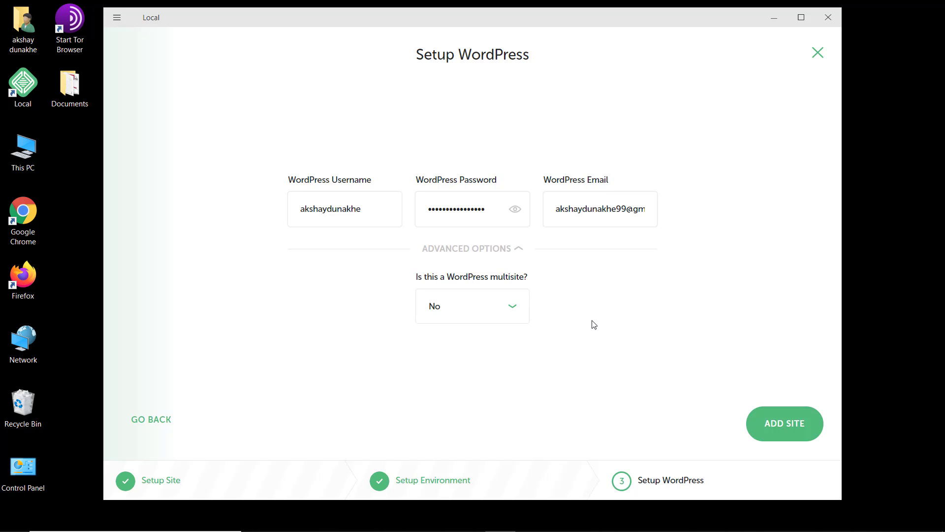
{"action": "left_click", "coordinate": [753, 418]}
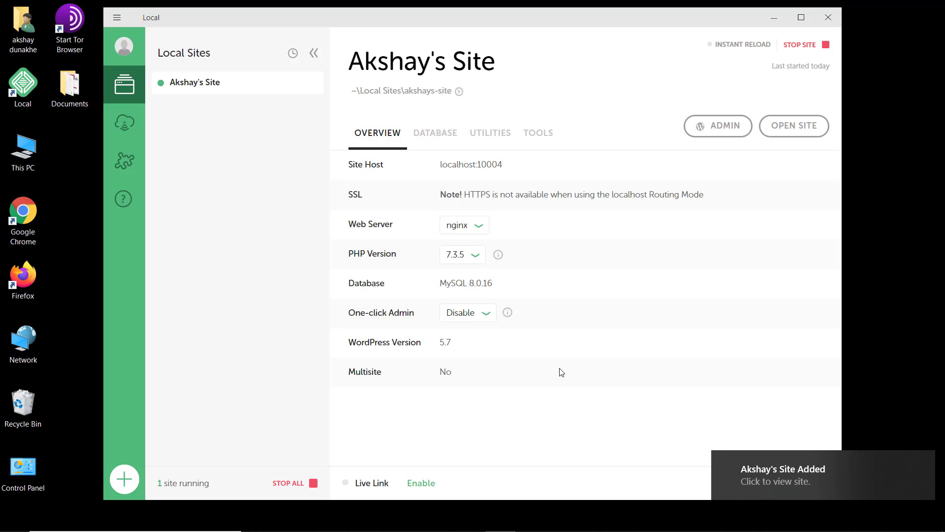
- Dismiss the 'Akshay's Site Added' notification in Local
{"action": "left_click", "coordinate": [765, 472]}
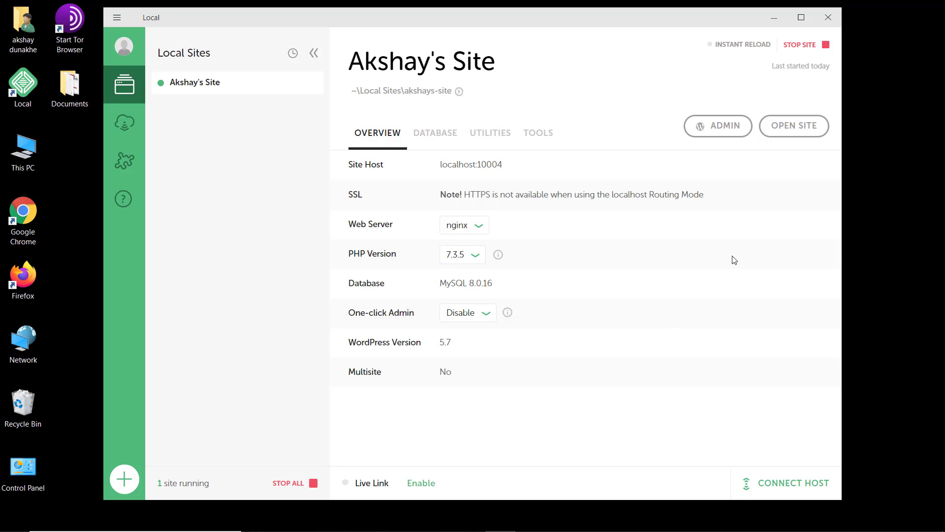
- Open Akshay's Site at localhost:10004 in Chrome and look over its Hello world front page
{"action": "left_click", "coordinate": [791, 133]}
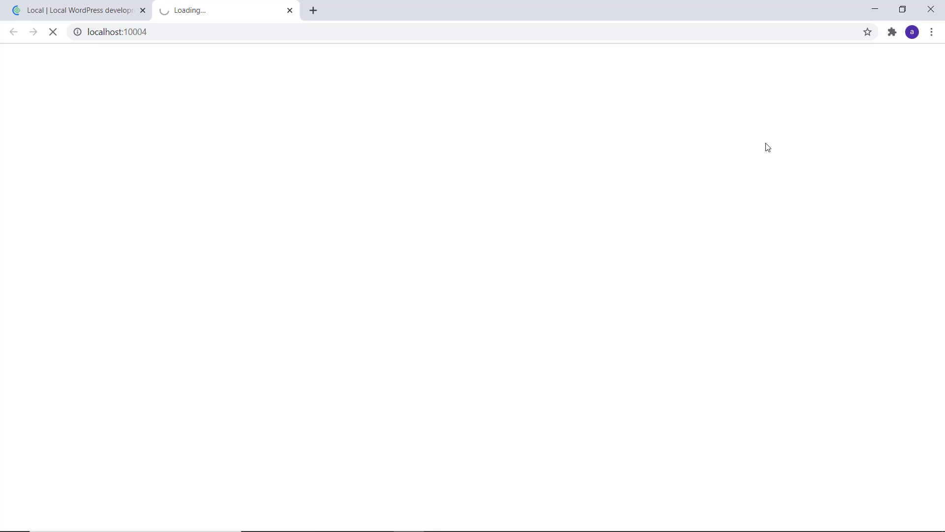
{"action": "scroll", "coordinate": [646, 136], "scroll_direction": "down", "scroll_amount": 5}
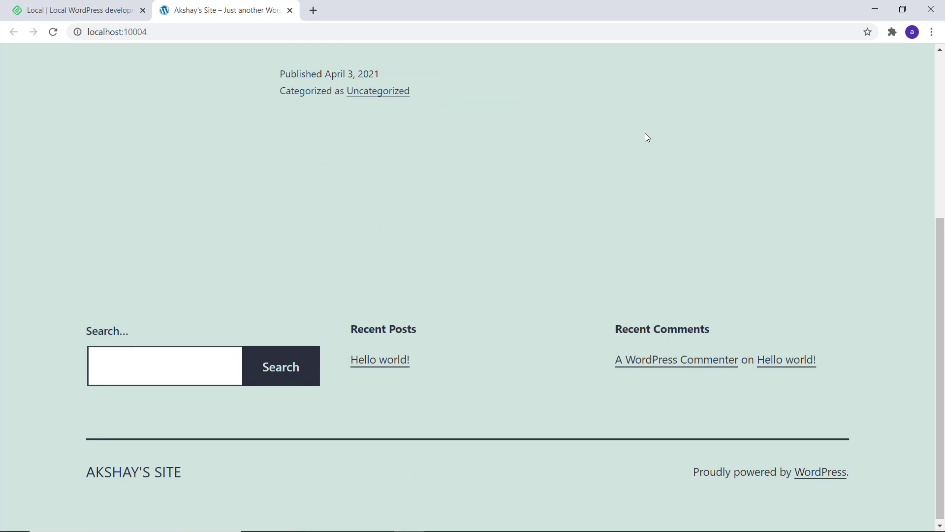
{"action": "scroll", "coordinate": [646, 136], "scroll_direction": "up", "scroll_amount": 5}
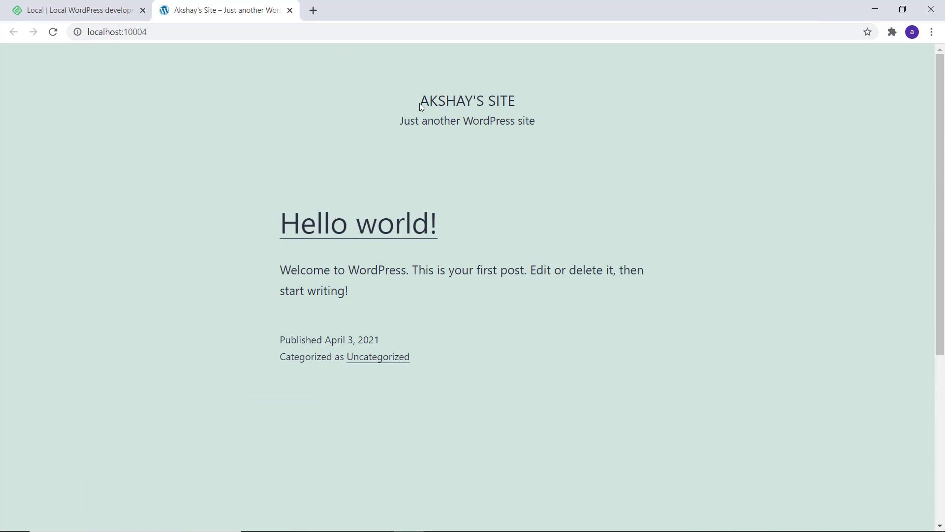
{"action": "left_click_drag", "start_coordinate": [421, 100], "coordinate": [515, 100]}
{"action": "left_click_drag", "start_coordinate": [150, 32], "coordinate": [84, 33]}
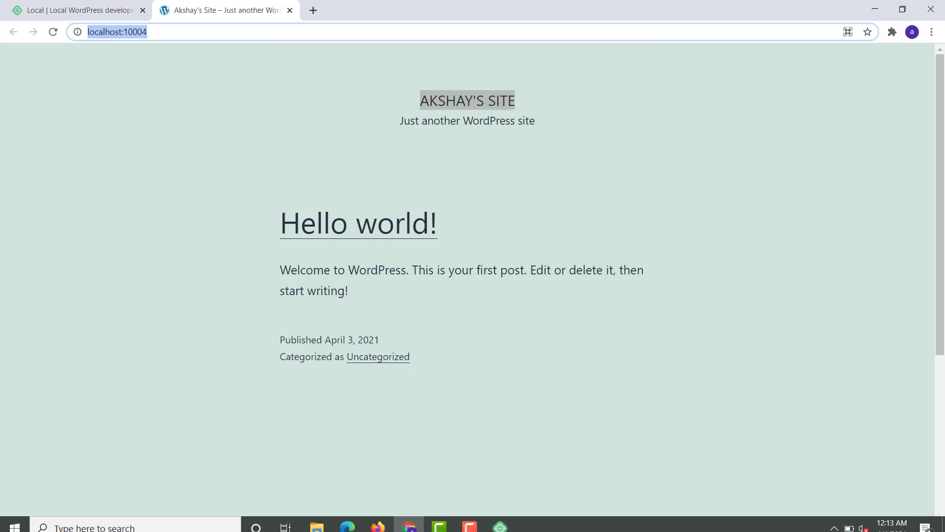
- From Local's ADMIN link, log in to wp-login with the admin username and password, Remember Me ticked
{"action": "left_click", "coordinate": [497, 525]}
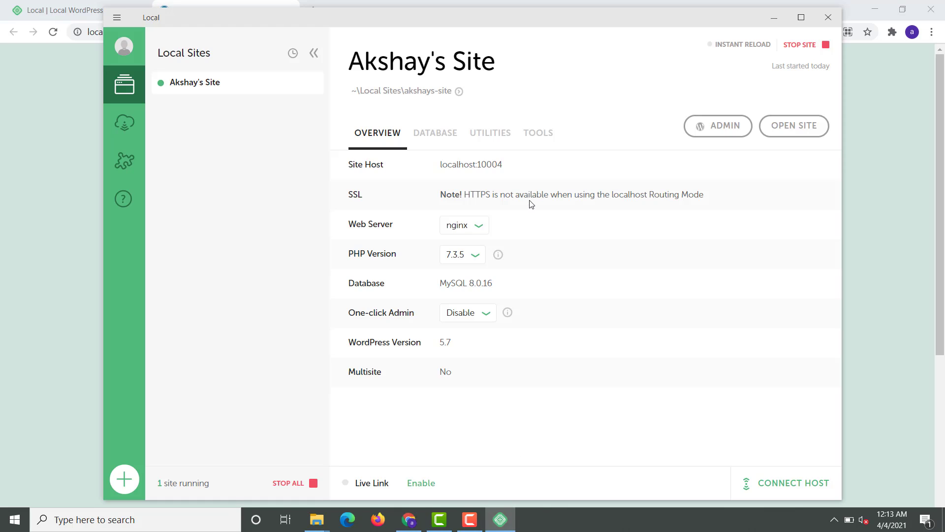
{"action": "left_click", "coordinate": [703, 126]}
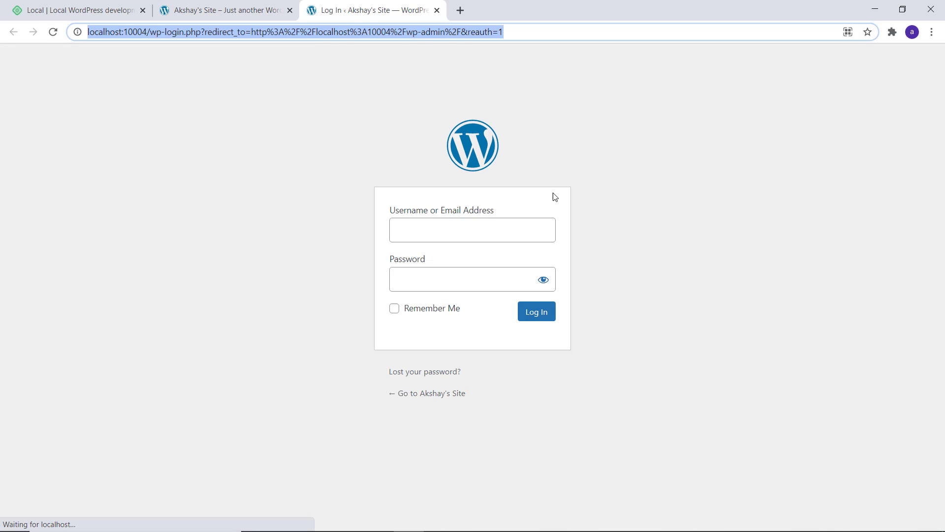
{"action": "left_click", "coordinate": [502, 223]}
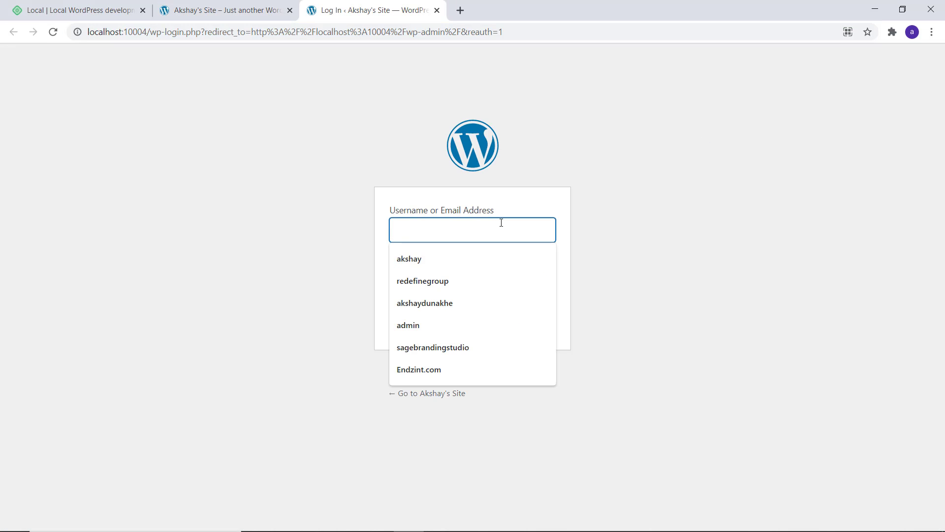
{"action": "type", "text": "aks"}
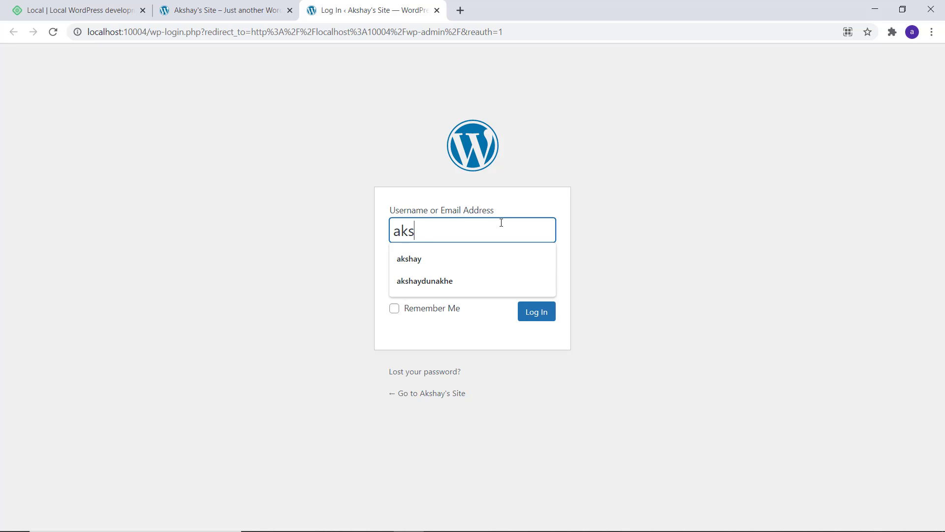
{"action": "type", "text": "haydunakhe"}
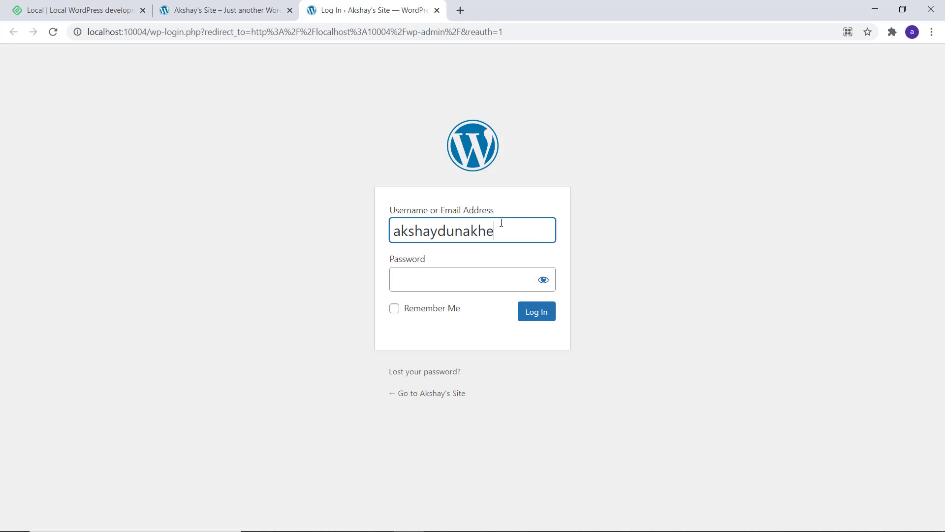
{"action": "left_click", "coordinate": [480, 274]}
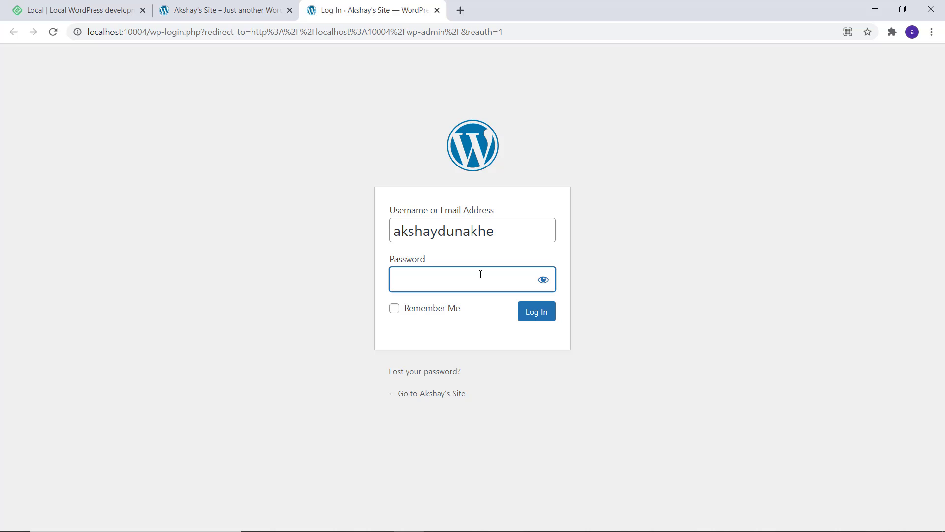
{"action": "type", "text": "••••••••••••"}
{"action": "left_click", "coordinate": [454, 308]}
{"action": "left_click", "coordinate": [536, 318]}
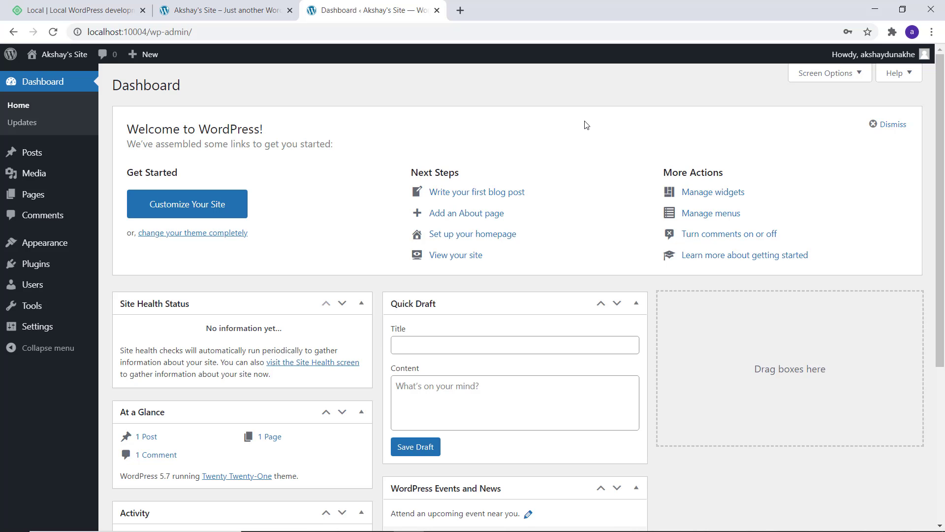
- Browse the WordPress Dashboard and front page of Akshay's Site, then minimise Chrome to return to Local
{"action": "scroll", "coordinate": [586, 128], "scroll_direction": "down", "scroll_amount": 5}
{"action": "scroll", "coordinate": [586, 132], "scroll_direction": "up", "scroll_amount": 5}
{"action": "left_click", "coordinate": [196, 8]}
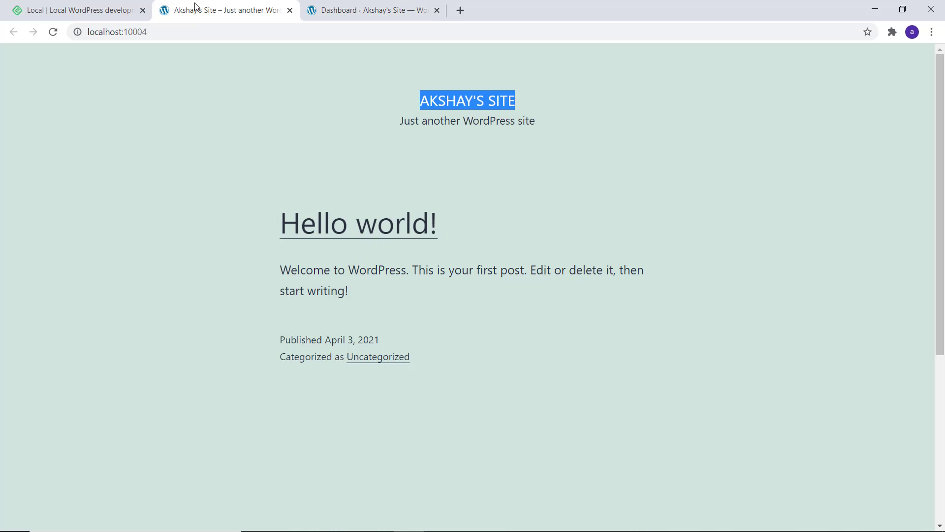
{"action": "left_click", "coordinate": [337, 7]}
{"action": "scroll", "coordinate": [367, 201], "scroll_direction": "down", "scroll_amount": 6}
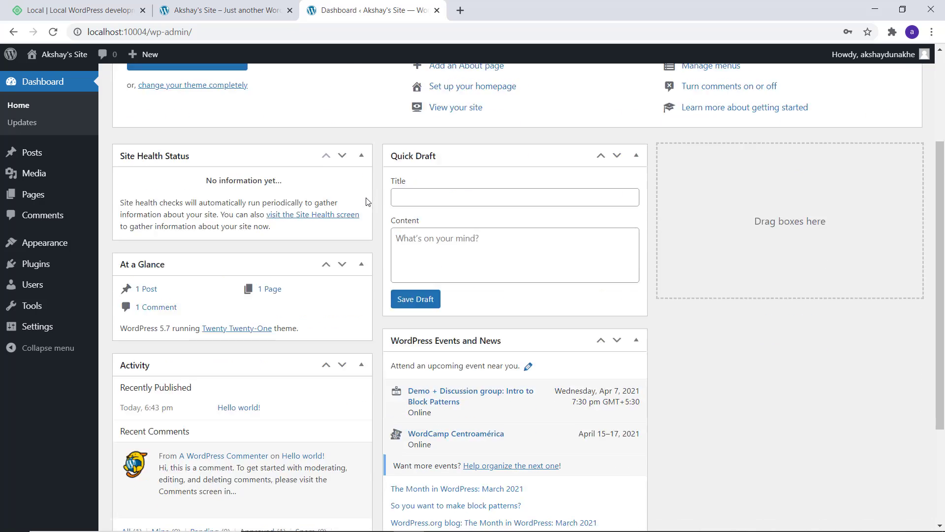
{"action": "scroll", "coordinate": [367, 201], "scroll_direction": "up", "scroll_amount": 6}
{"action": "scroll", "coordinate": [25, 276], "scroll_direction": "down", "scroll_amount": 6}
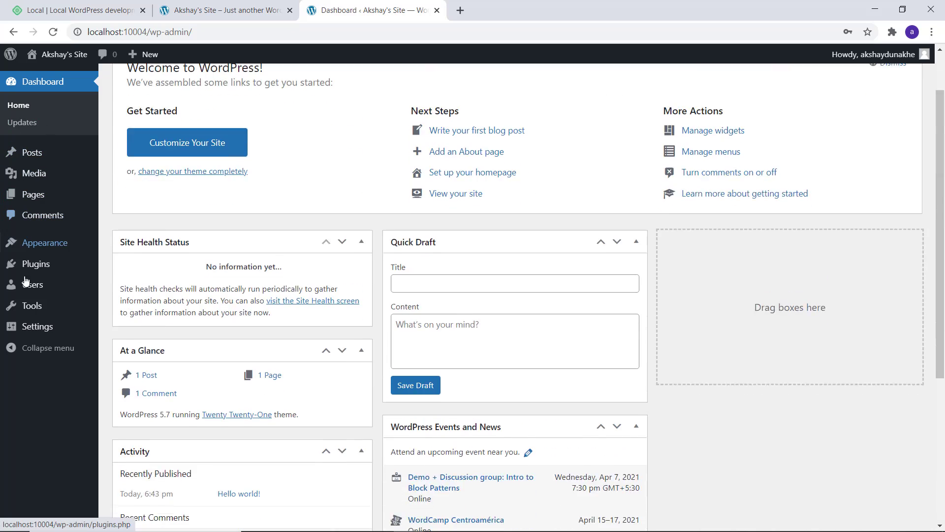
{"action": "scroll", "coordinate": [30, 290], "scroll_direction": "up", "scroll_amount": 6}
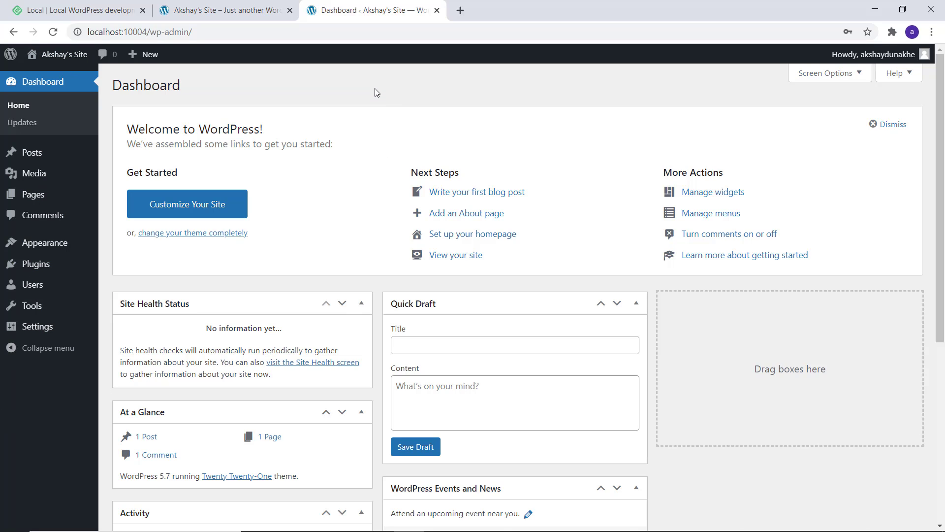
{"action": "left_click", "coordinate": [875, 10]}
- View the account options, open and cancel the new-site wizard, then open Local's hamburger menu
{"action": "left_click", "coordinate": [125, 50]}
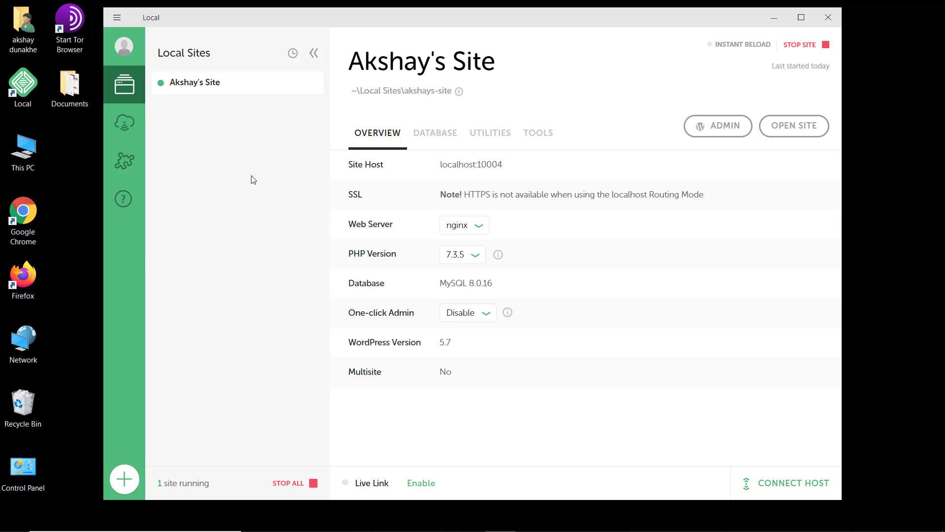
{"action": "left_click", "coordinate": [118, 480]}
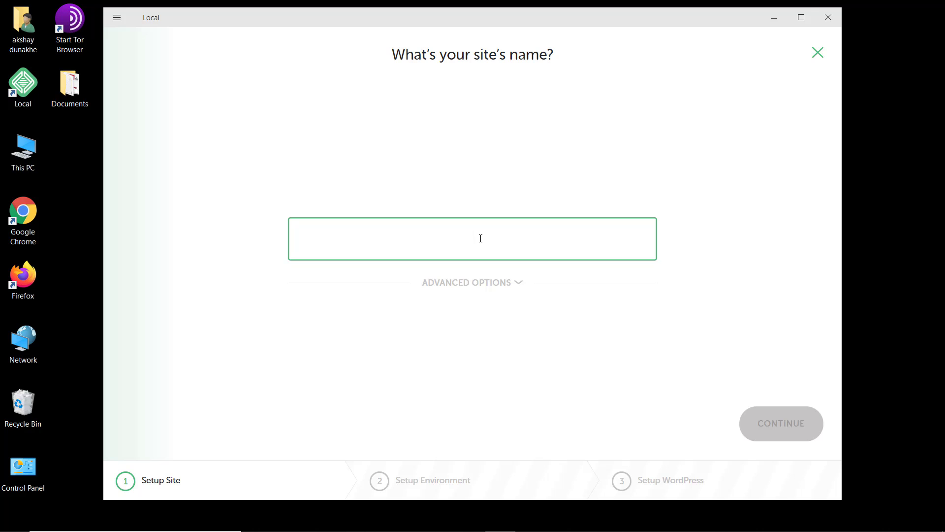
{"action": "left_click", "coordinate": [817, 52]}
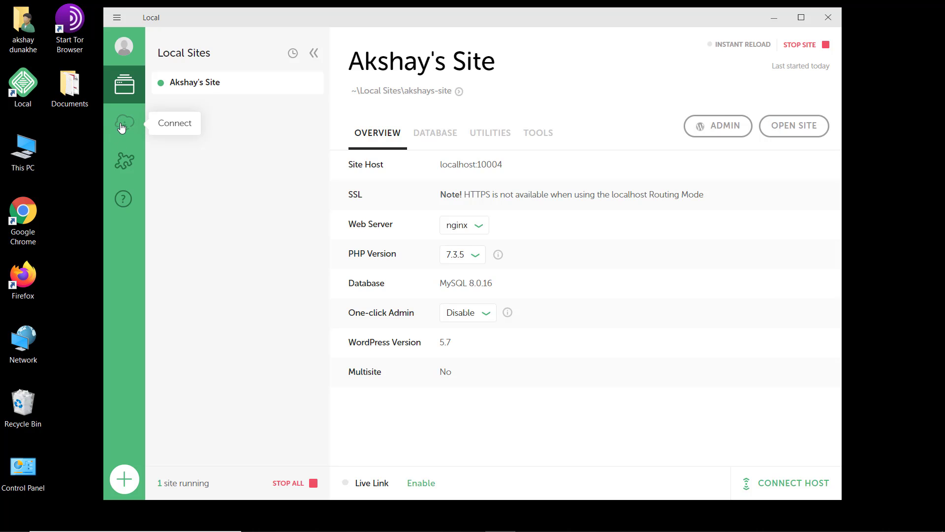
{"action": "left_click", "coordinate": [117, 17]}
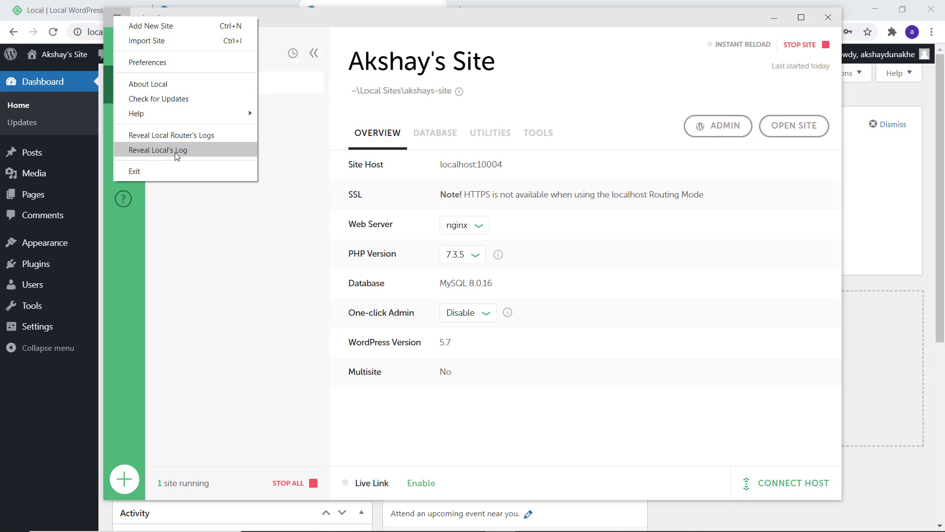
- Review Local's New Site Defaults in Preferences, keeping the Preferred environment
{"action": "left_click", "coordinate": [175, 63]}
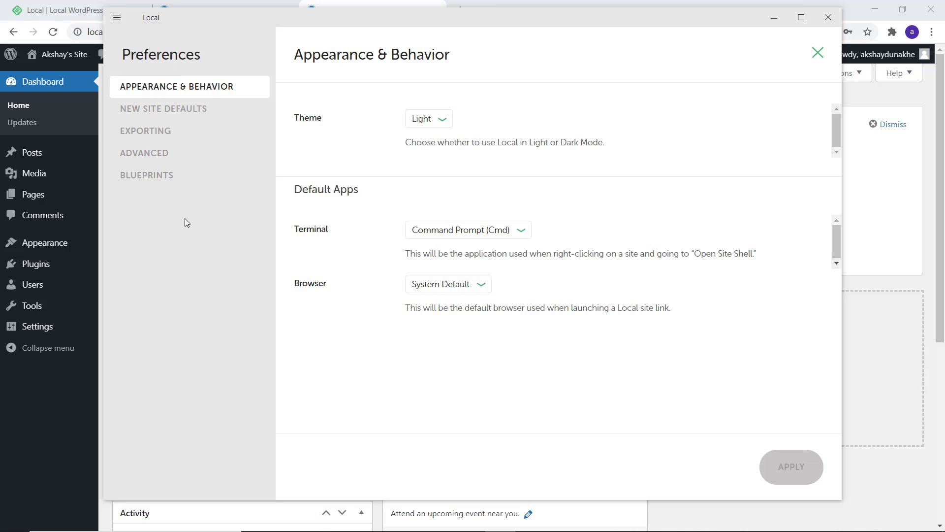
{"action": "left_click", "coordinate": [203, 118]}
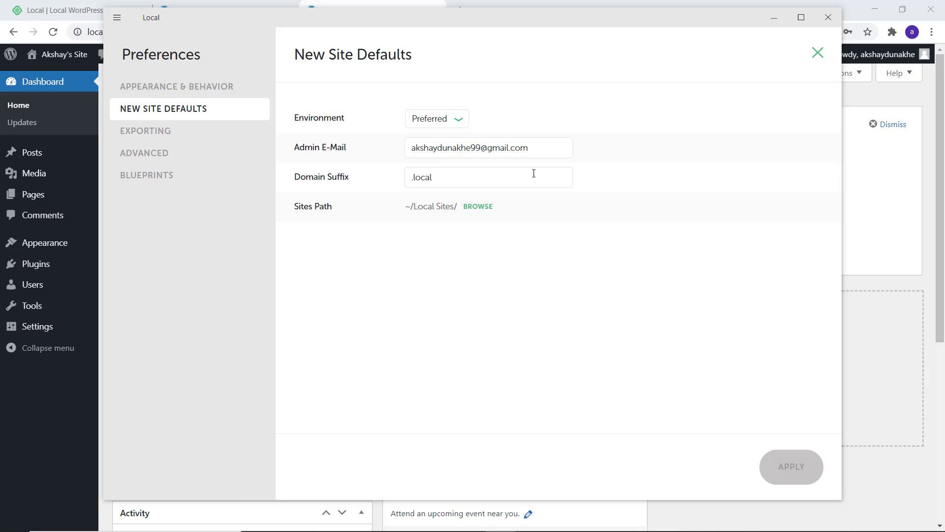
{"action": "left_click", "coordinate": [446, 125]}
{"action": "left_click", "coordinate": [447, 126]}
- Apply the Dark theme, then restore the Light theme and close Preferences
{"action": "left_click", "coordinate": [208, 88]}
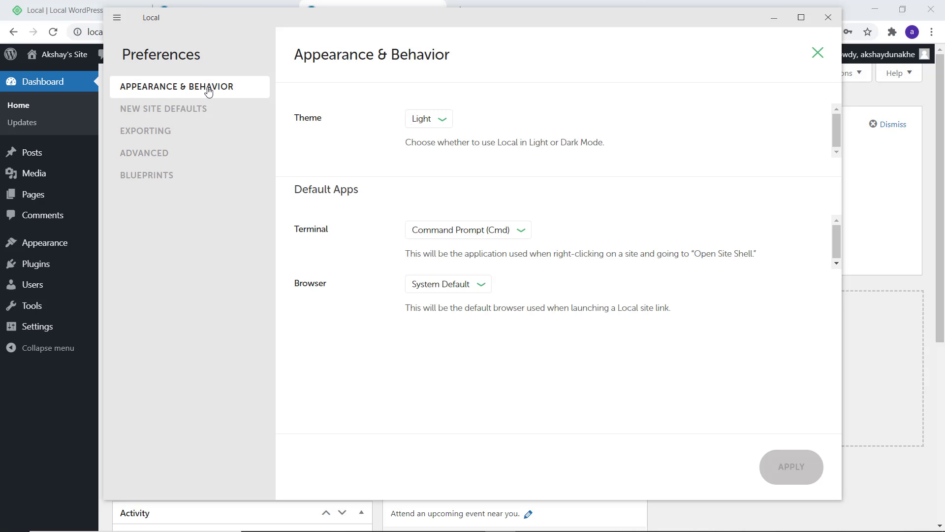
{"action": "left_click", "coordinate": [432, 122]}
{"action": "left_click", "coordinate": [429, 137]}
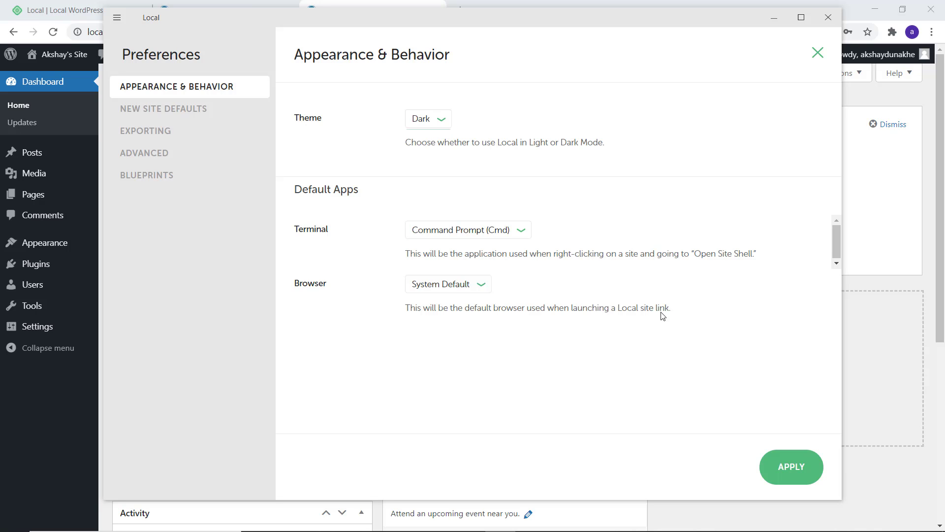
{"action": "left_click", "coordinate": [802, 466]}
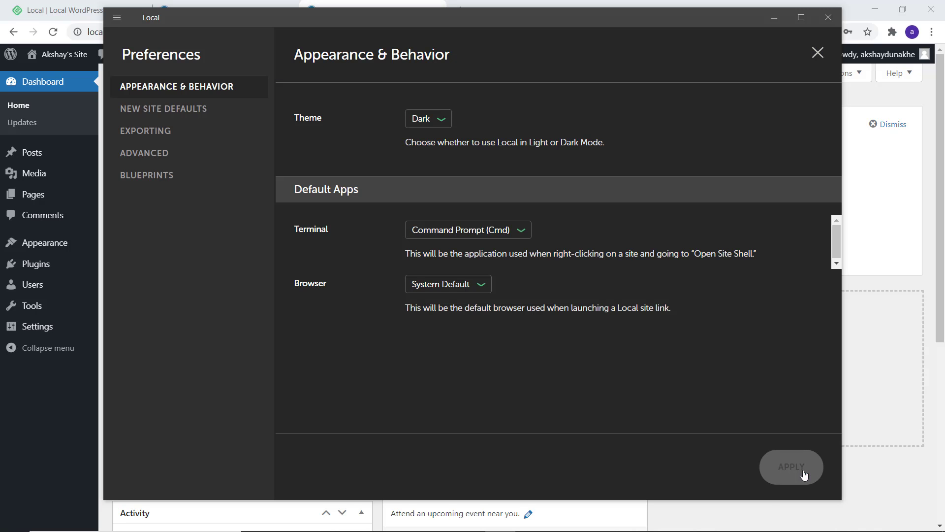
{"action": "left_click", "coordinate": [430, 116]}
{"action": "left_click", "coordinate": [428, 118]}
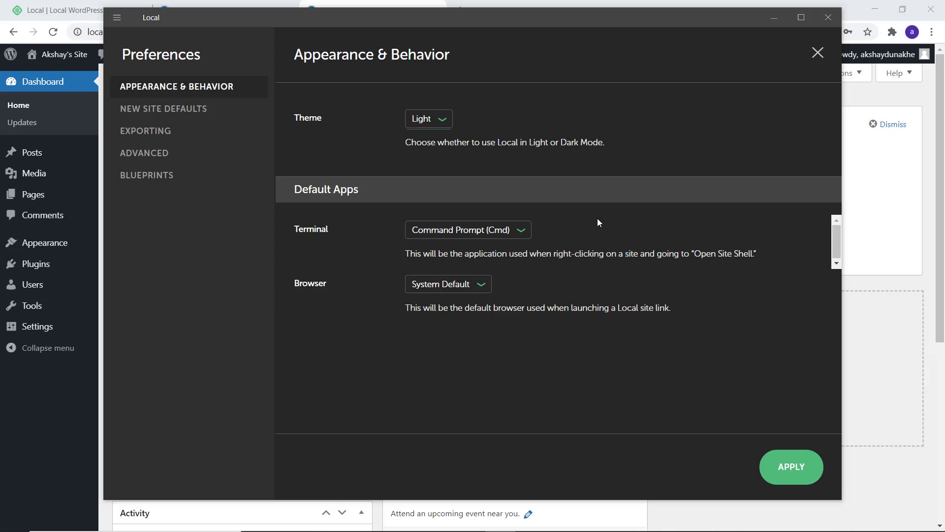
{"action": "left_click", "coordinate": [793, 454]}
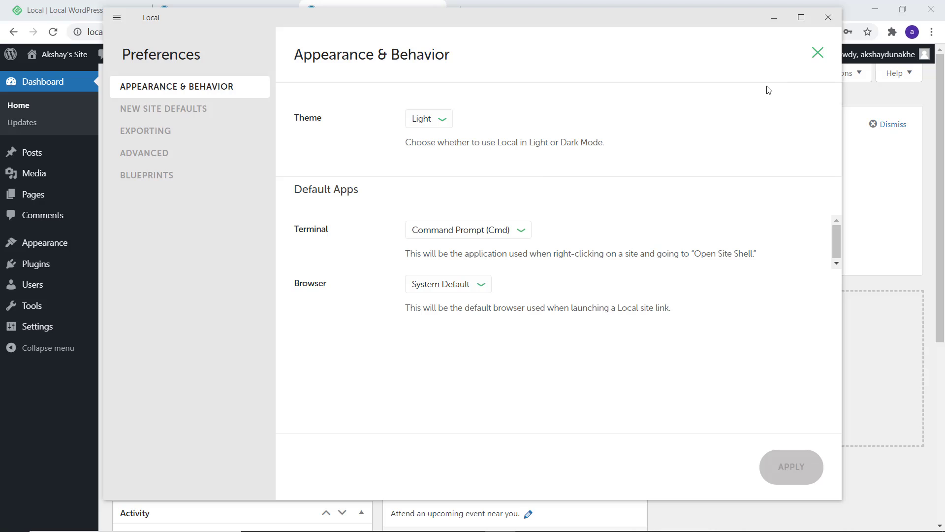
{"action": "left_click", "coordinate": [818, 53]}
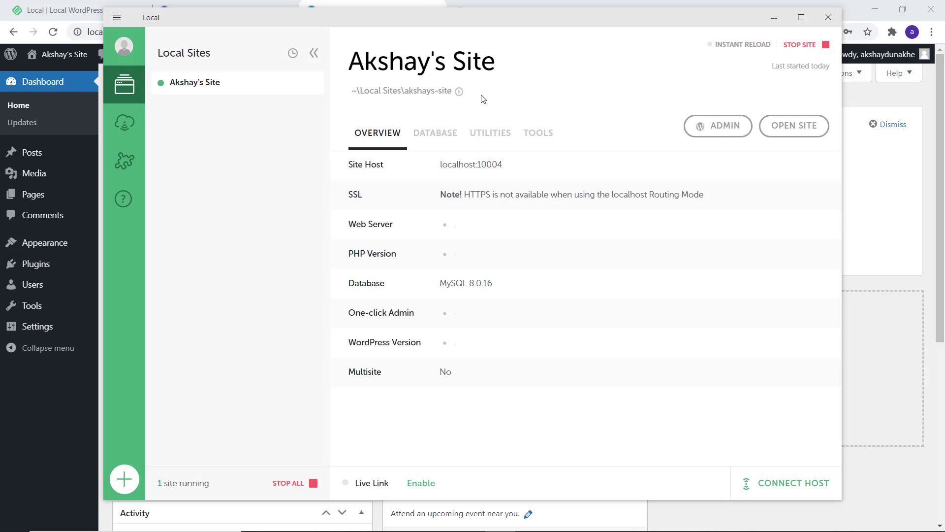
- Enable Live Link for Akshay's Site and copy its shareable address
{"action": "left_click_drag", "start_coordinate": [358, 92], "coordinate": [486, 96]}
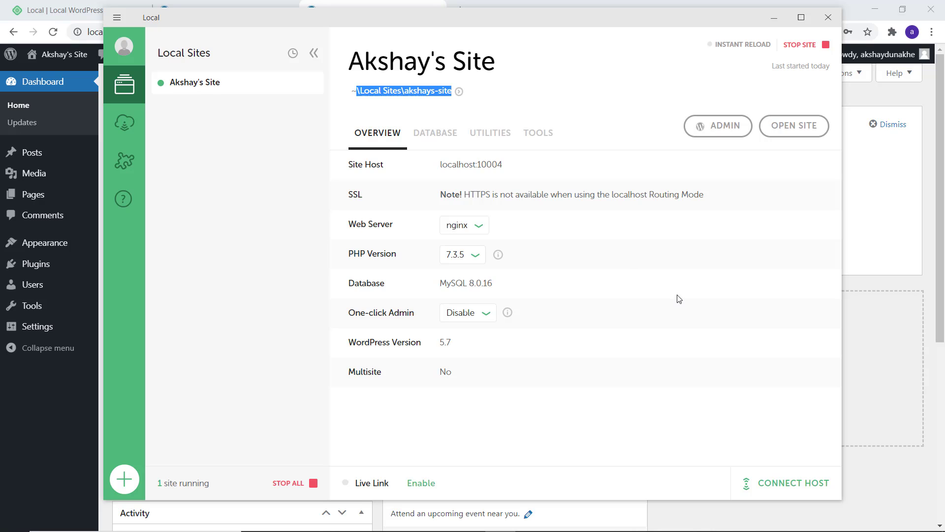
{"action": "left_click", "coordinate": [418, 485]}
{"action": "left_click", "coordinate": [420, 485]}
- Bring Google Chrome to the front and open a new tab
{"action": "mouse_move", "coordinate": [461, 531]}
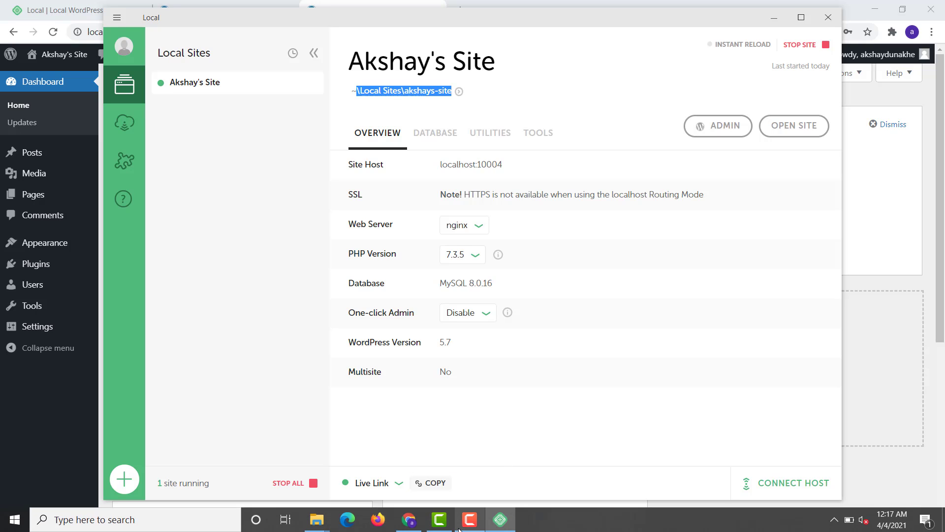
{"action": "left_click", "coordinate": [414, 525]}
{"action": "left_click", "coordinate": [460, 10]}
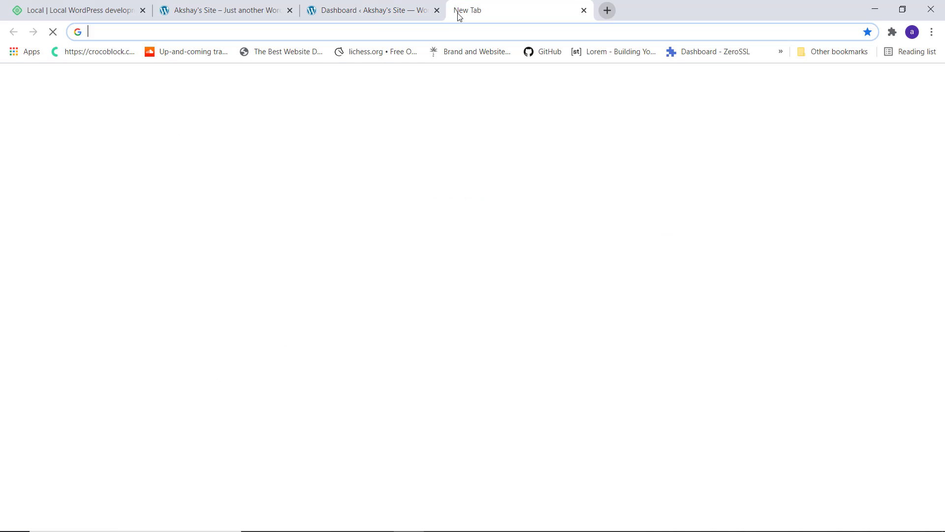
- Paste and load de5d5a04b36c.ngrok.io in Chrome, showing the site's "Hello world!" post
{"action": "right_click", "coordinate": [376, 25]}
{"action": "left_click", "coordinate": [421, 123]}
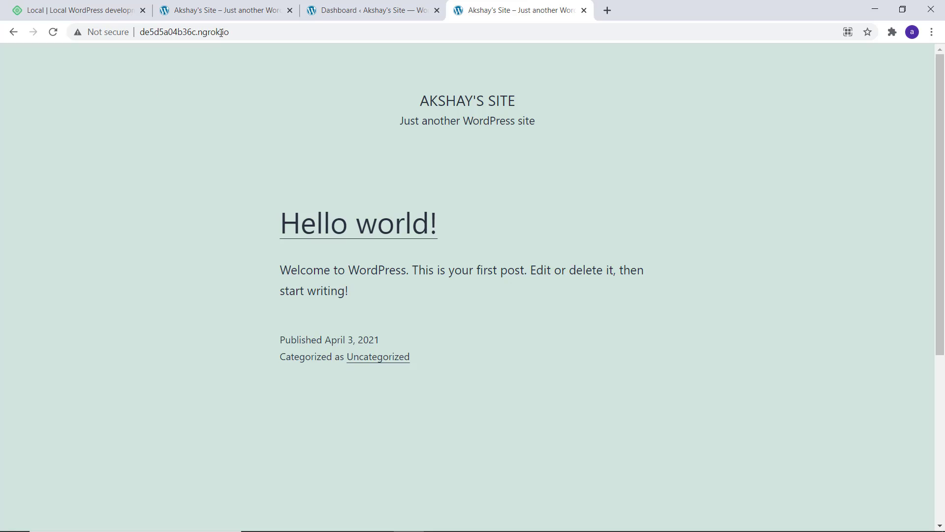
{"action": "left_click_drag", "start_coordinate": [230, 31], "coordinate": [139, 26]}
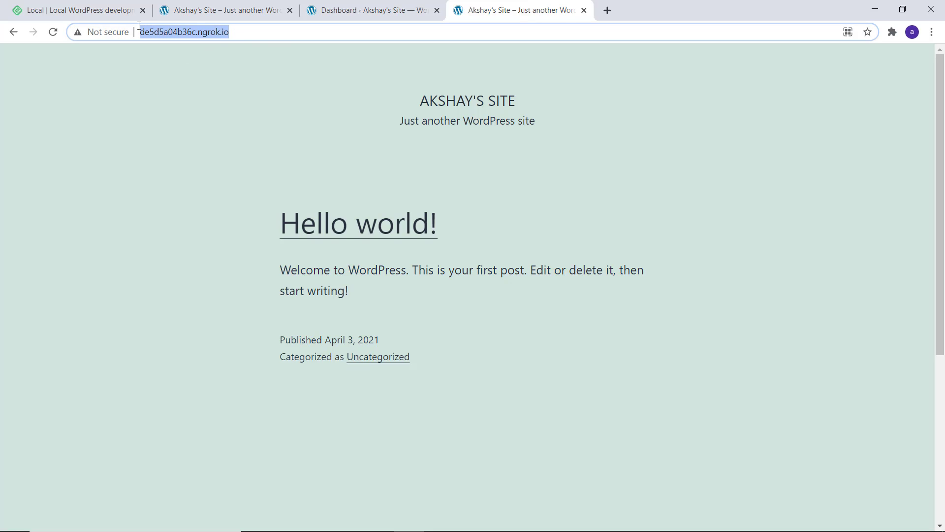
{"action": "left_click", "coordinate": [167, 120]}
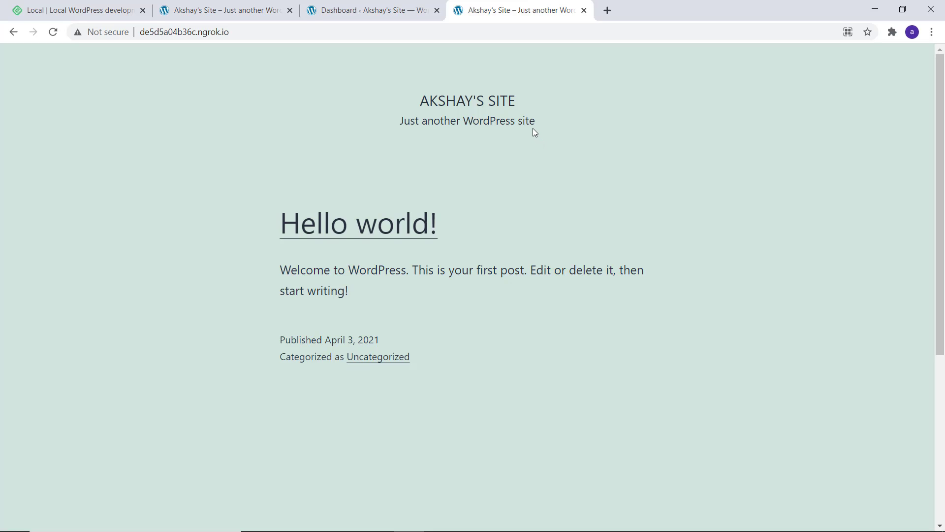
- Close all four Chrome tabs, including the Live Link site and WordPress Dashboard, quitting the browser
{"action": "left_click", "coordinate": [584, 10]}
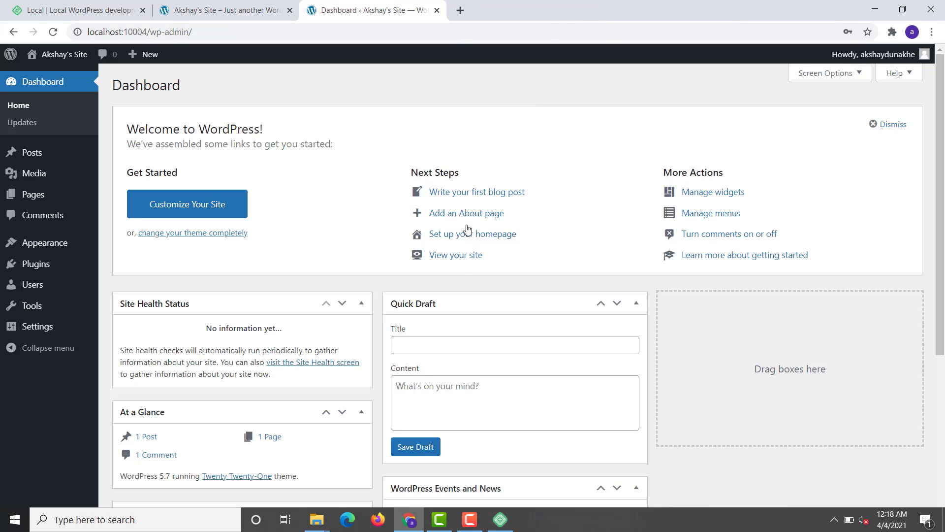
{"action": "left_click", "coordinate": [437, 10]}
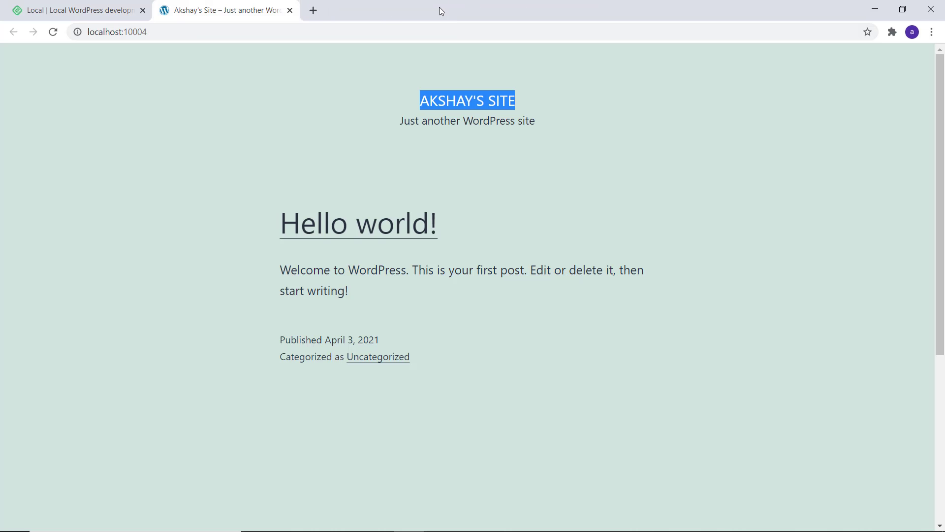
{"action": "left_click", "coordinate": [290, 10]}
{"action": "left_click", "coordinate": [143, 10]}
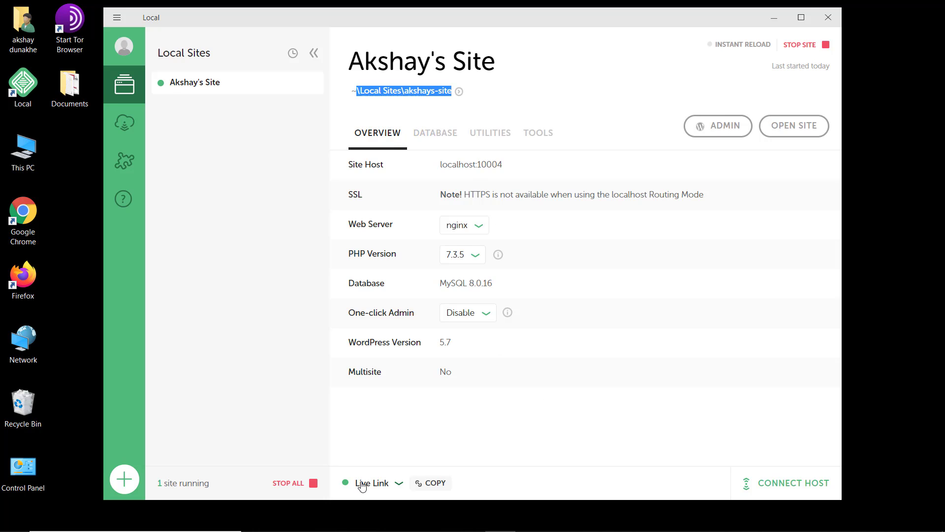
- Disable the Live Link, stop Akshay's Site, and close Local
{"action": "left_click", "coordinate": [402, 485]}
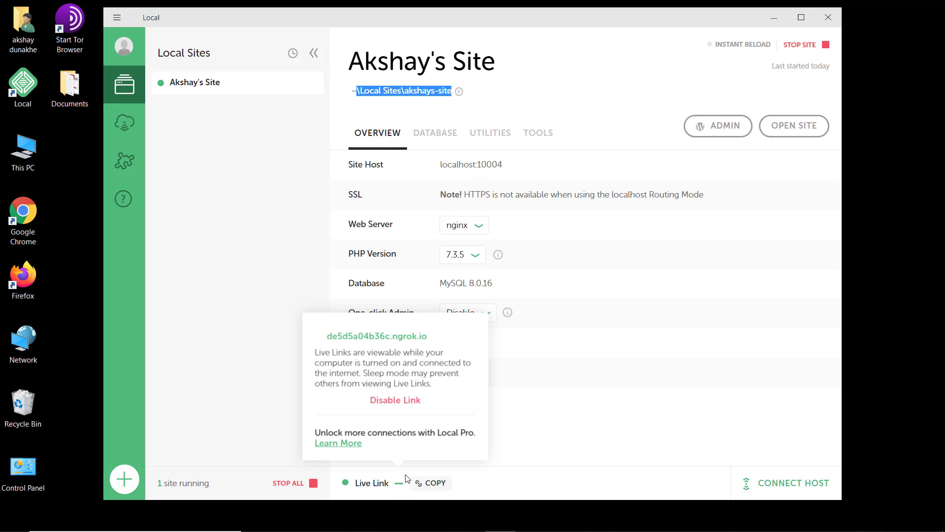
{"action": "left_click", "coordinate": [401, 403]}
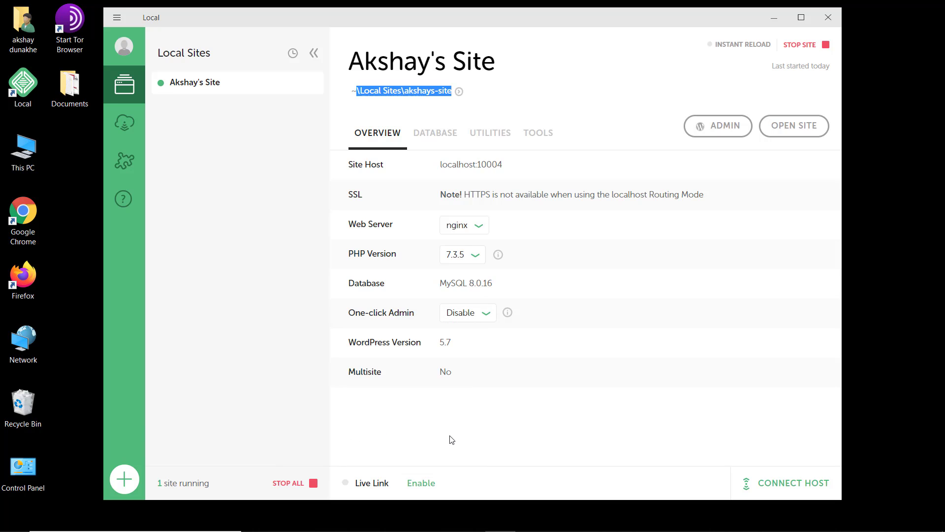
{"action": "left_click", "coordinate": [801, 49]}
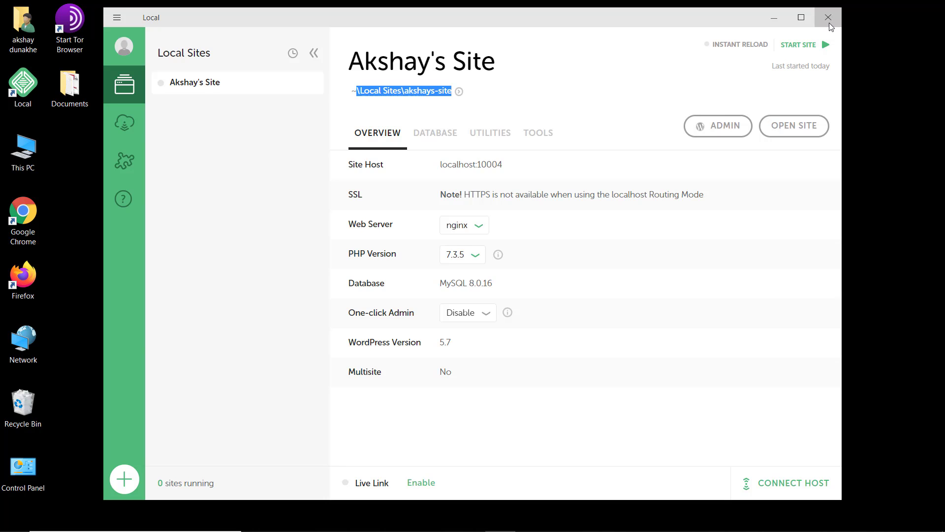
{"action": "left_click", "coordinate": [829, 22]}
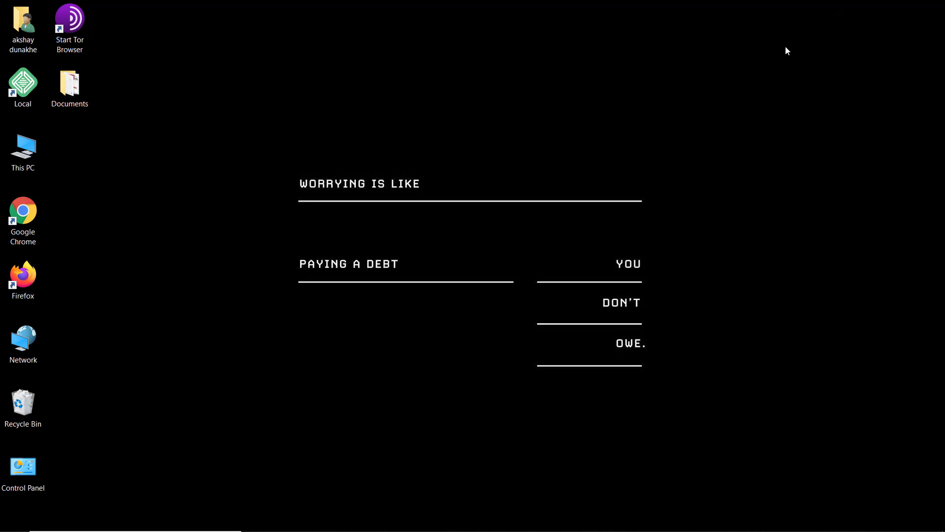